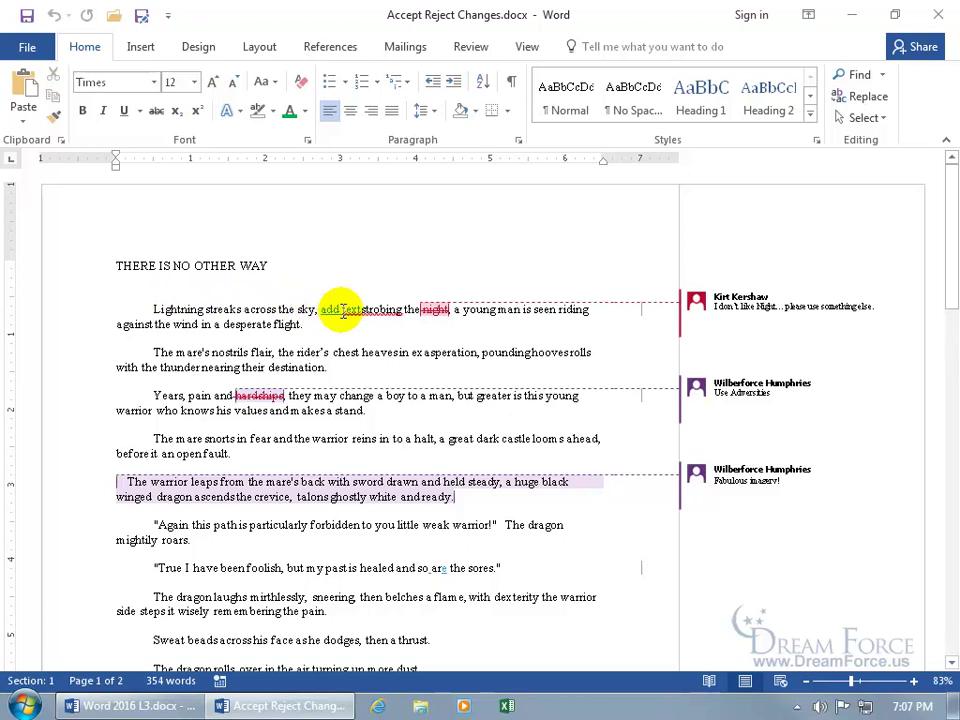
Hide the comments in the document's displayed markup so only the tracked insertions and deletions are shown
mouse_move(342, 311)
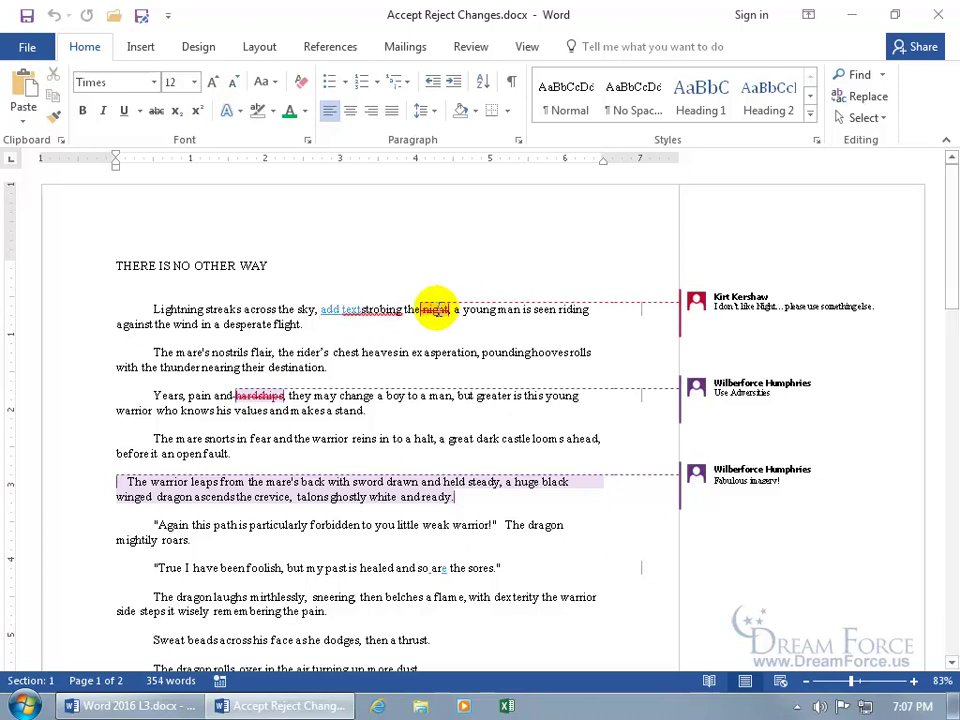
mouse_move(437, 309)
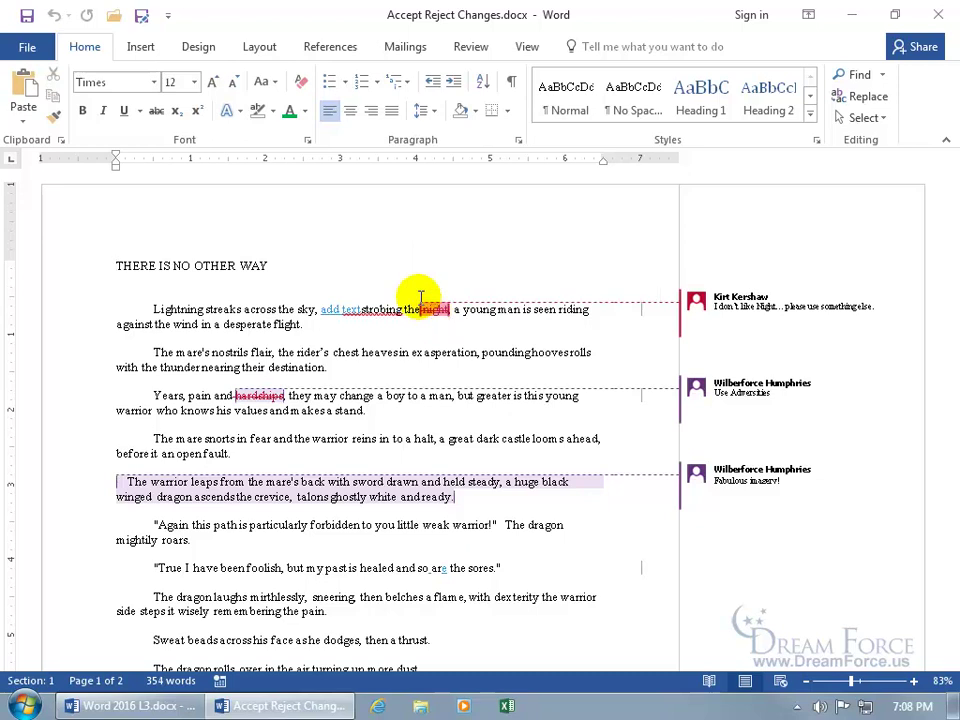
left_click(472, 47)
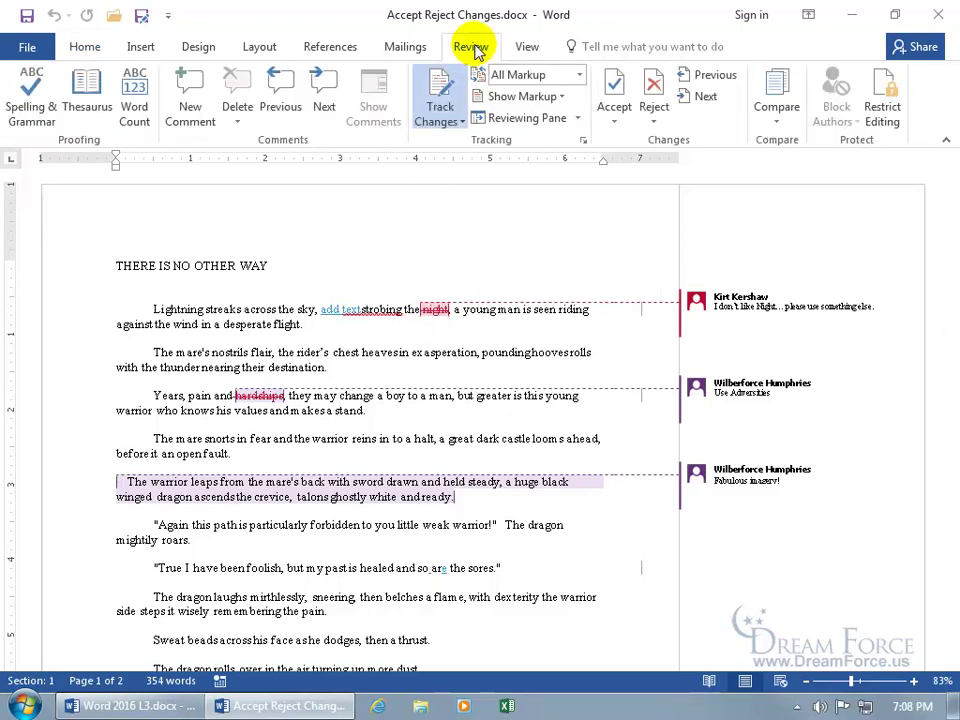
left_click(558, 96)
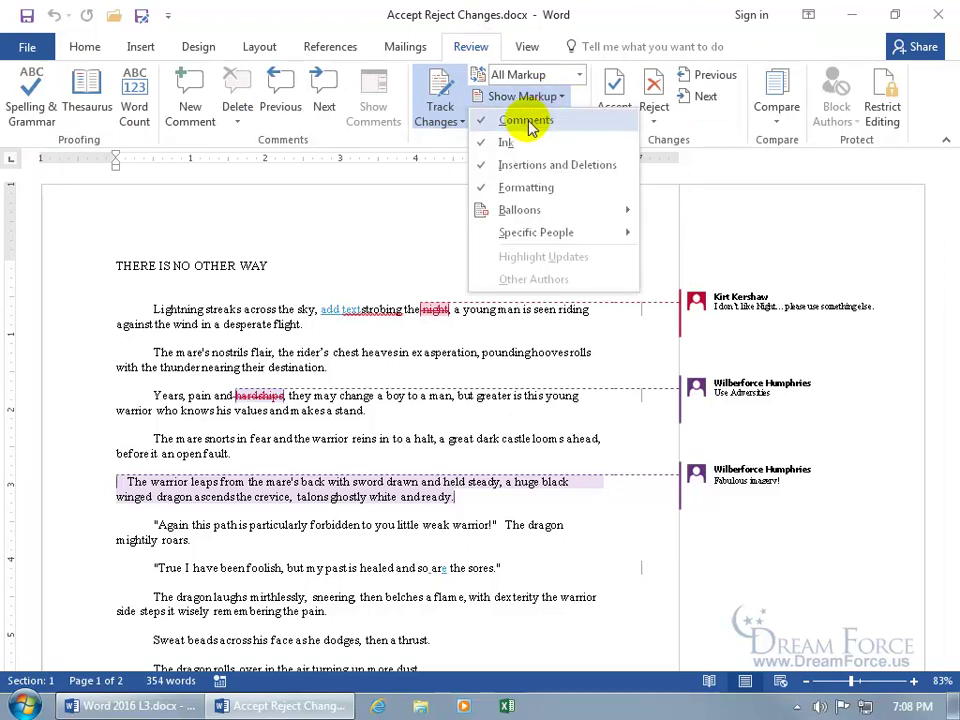
left_click(528, 122)
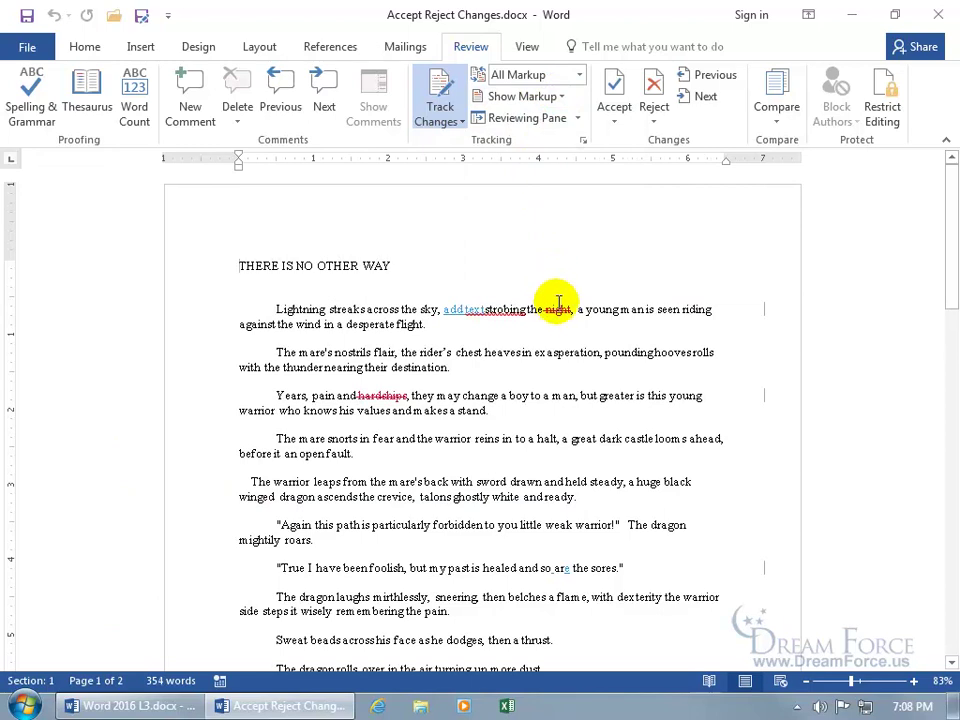
mouse_move(560, 307)
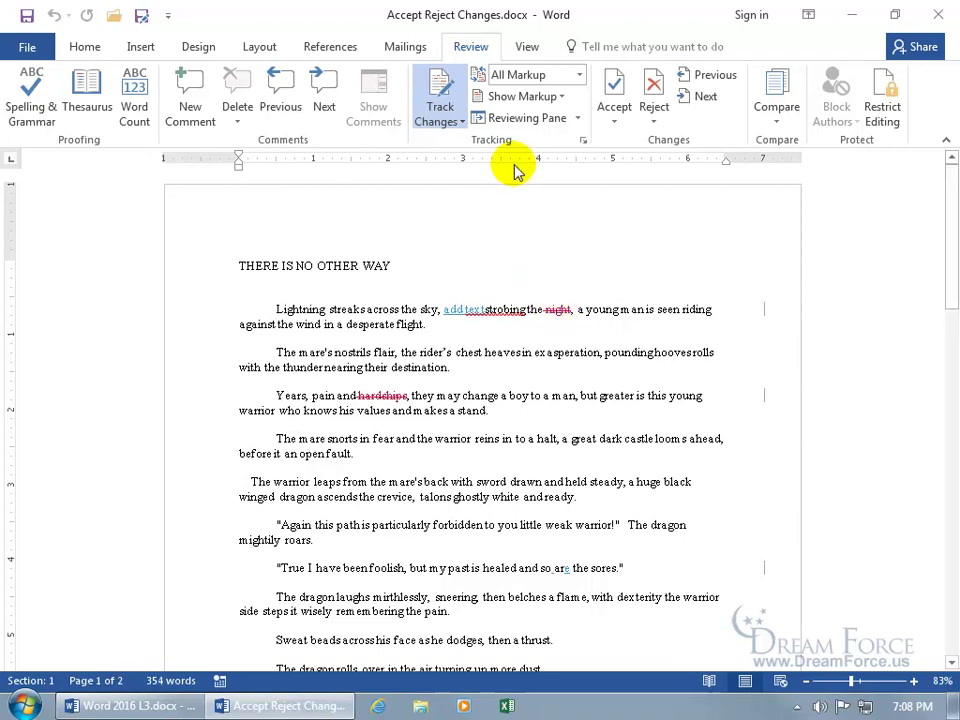
Show the comments in the markup again and examine the comment attached to the deleted word "hardships"
left_click(553, 96)
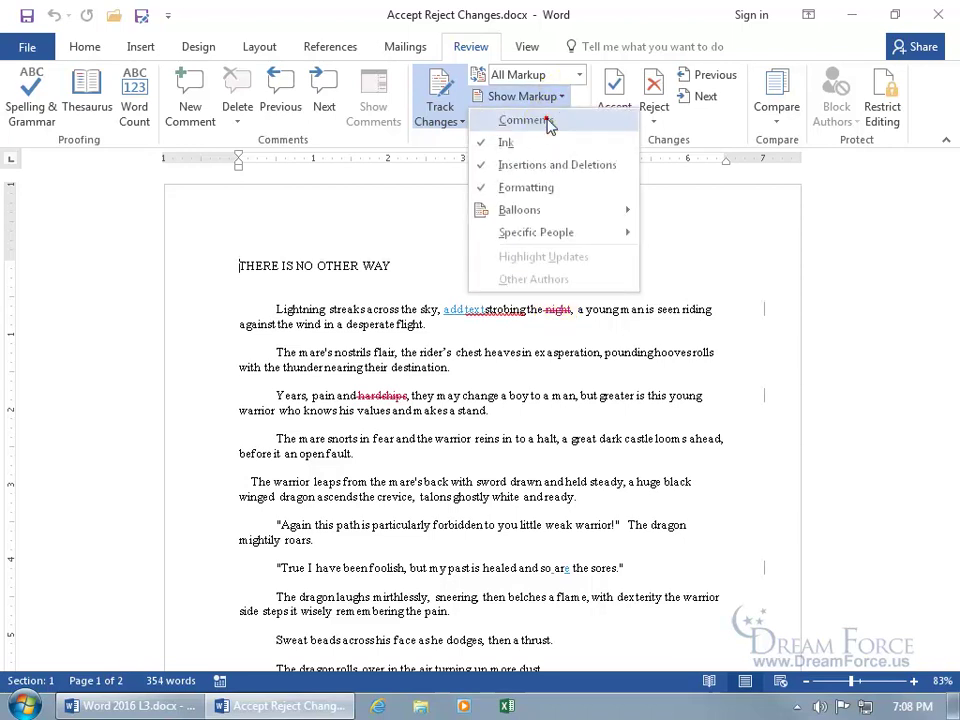
left_click(545, 121)
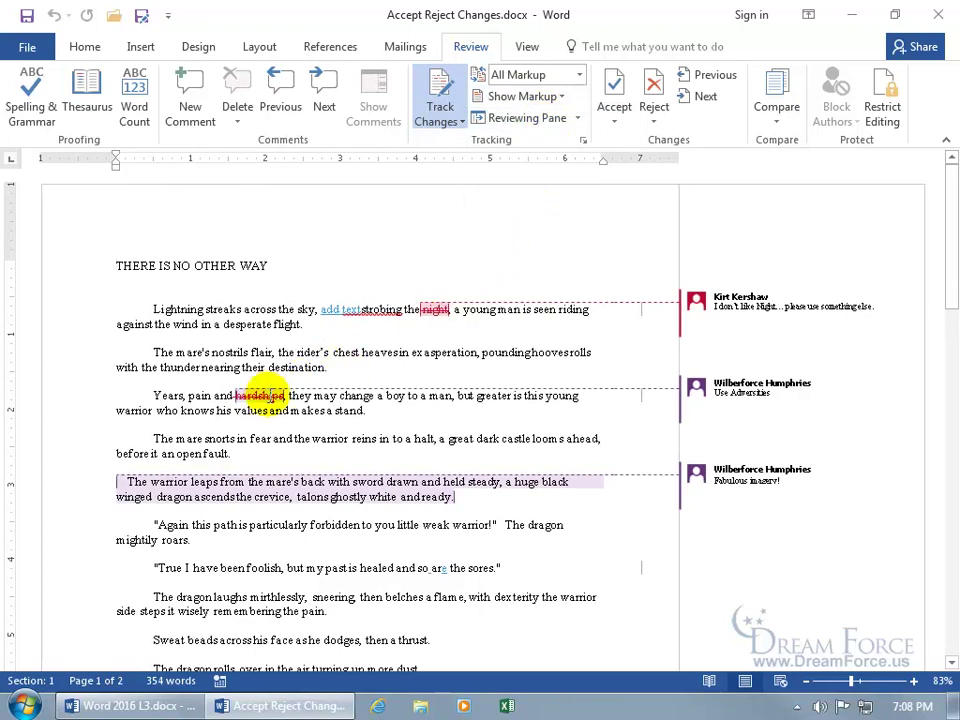
mouse_move(268, 396)
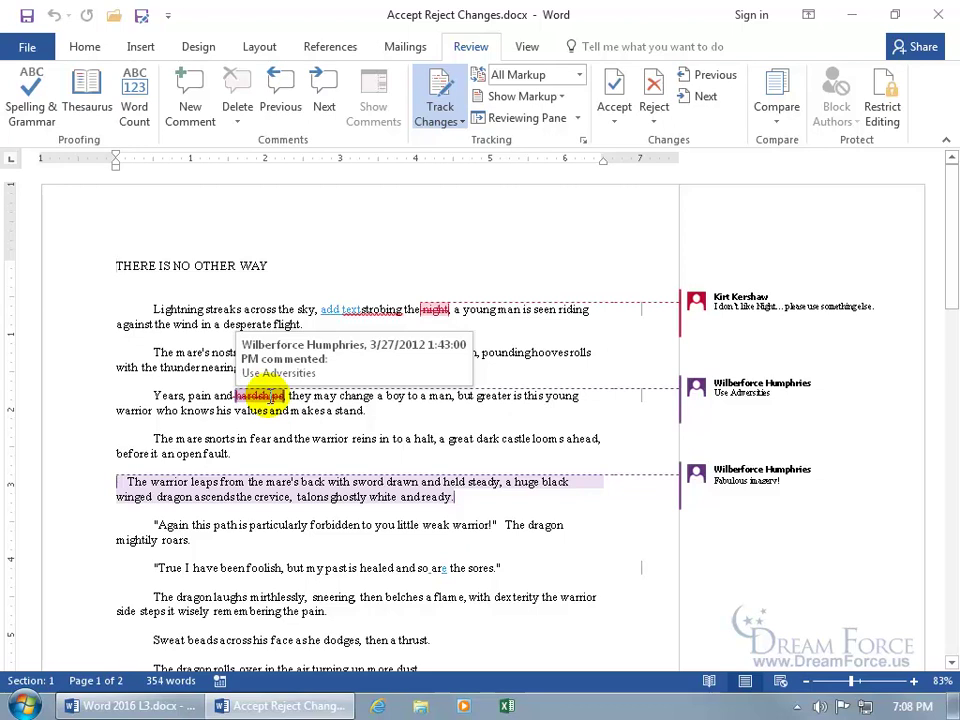
mouse_move(697, 398)
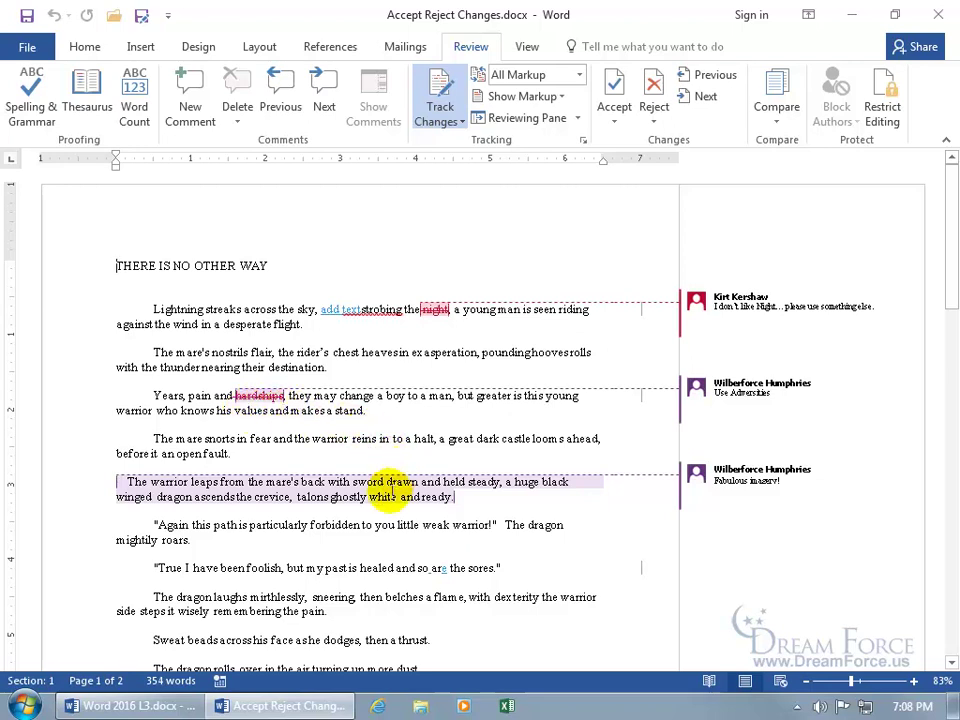
mouse_move(389, 491)
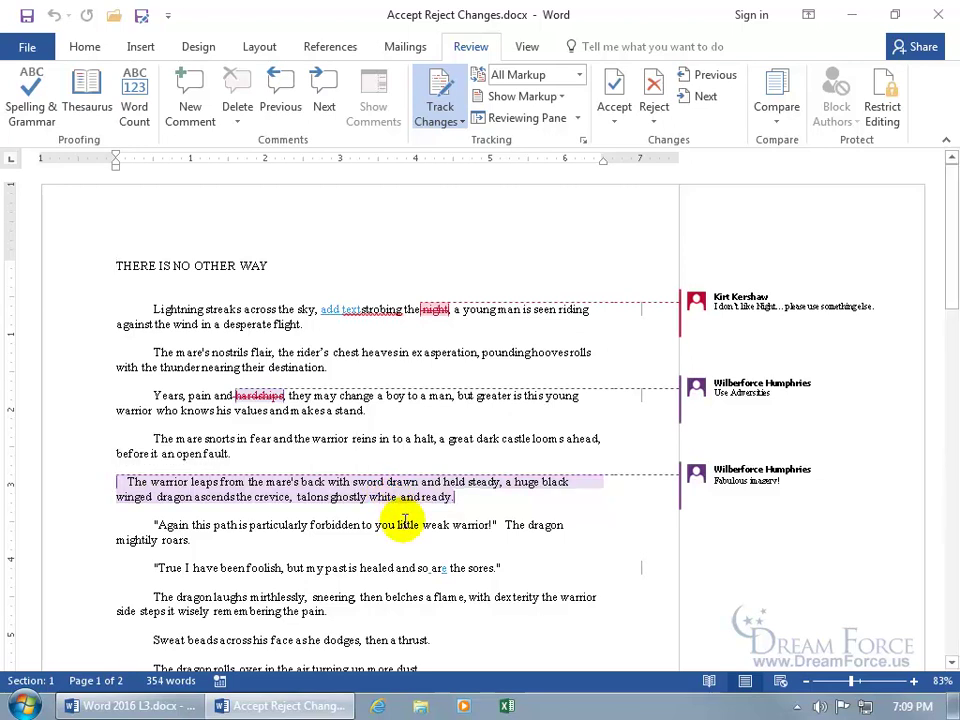
mouse_move(429, 569)
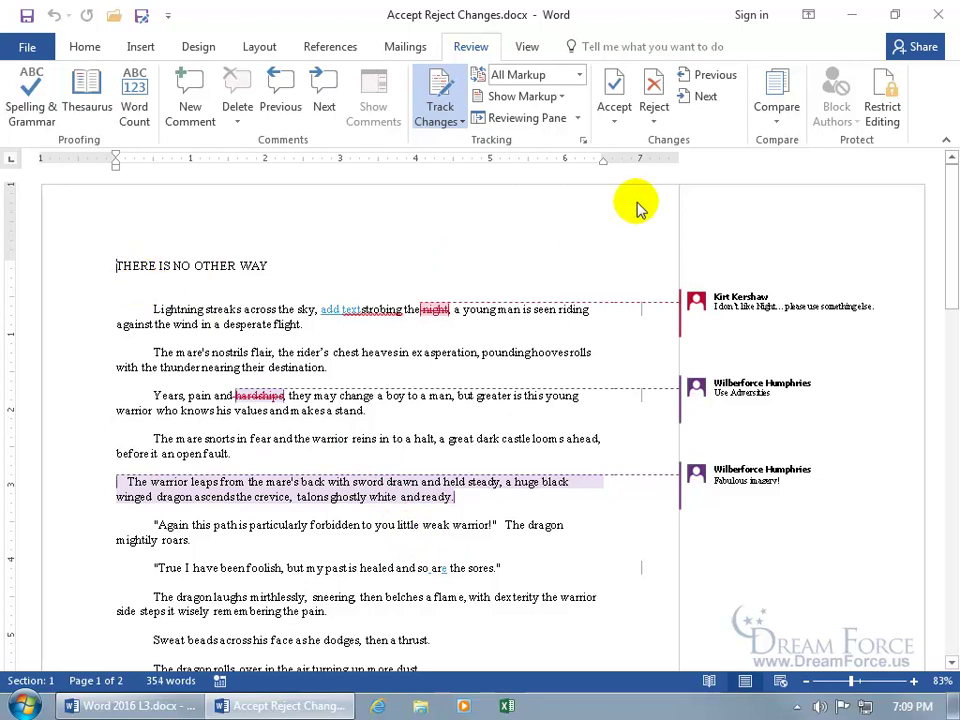
Browse forward and backward through the tracked changes and comments, starting from the title and again from the fourth paragraph
left_click(707, 97)
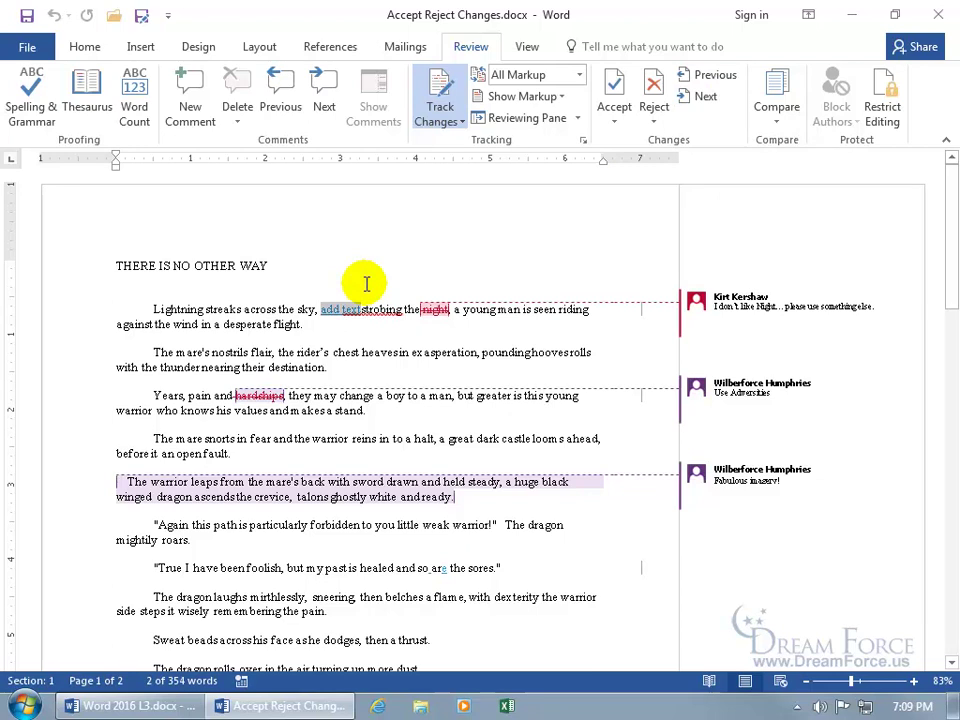
mouse_move(346, 315)
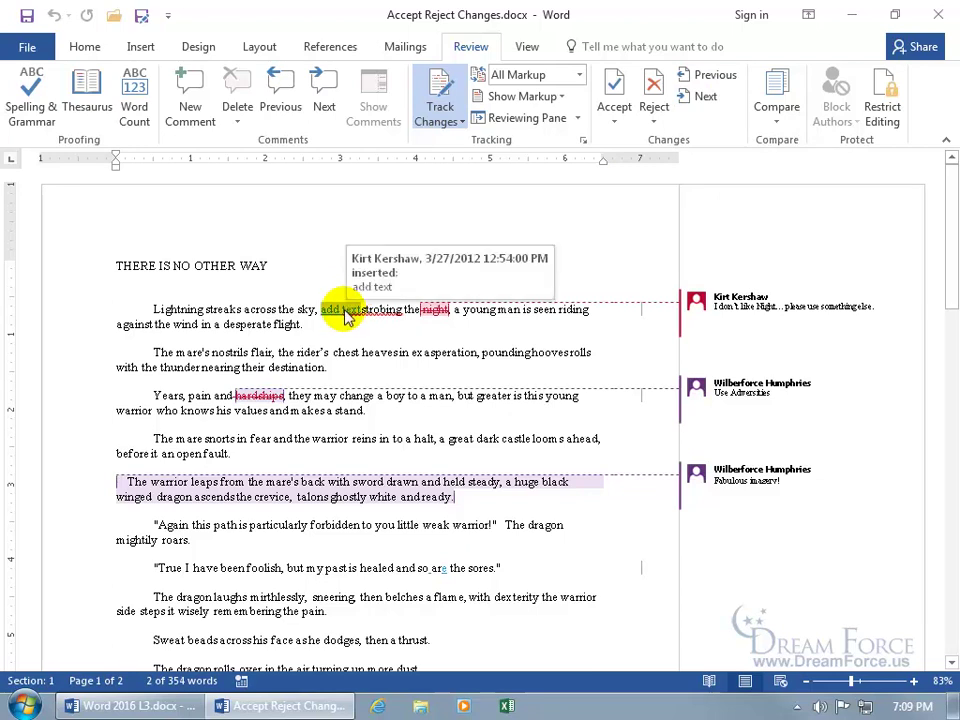
left_click(700, 96)
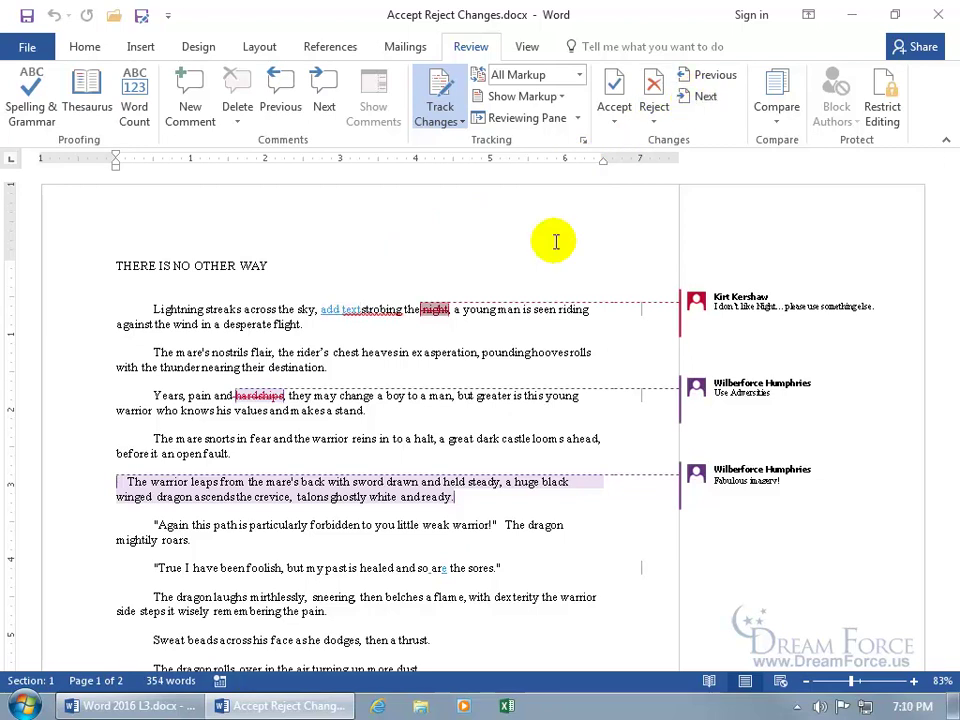
left_click(705, 96)
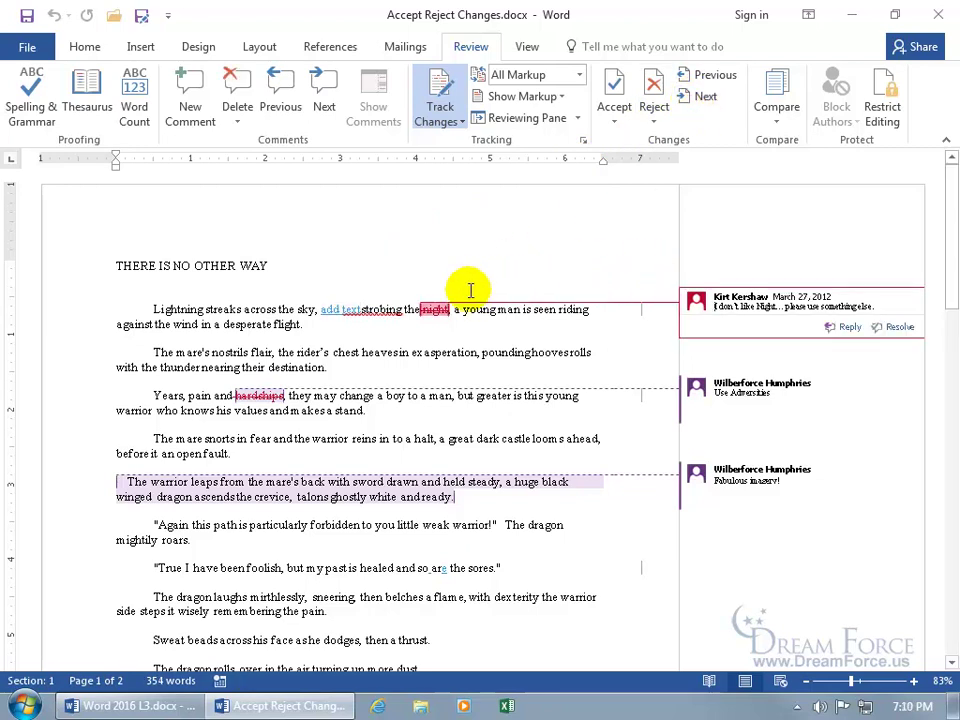
left_click(714, 76)
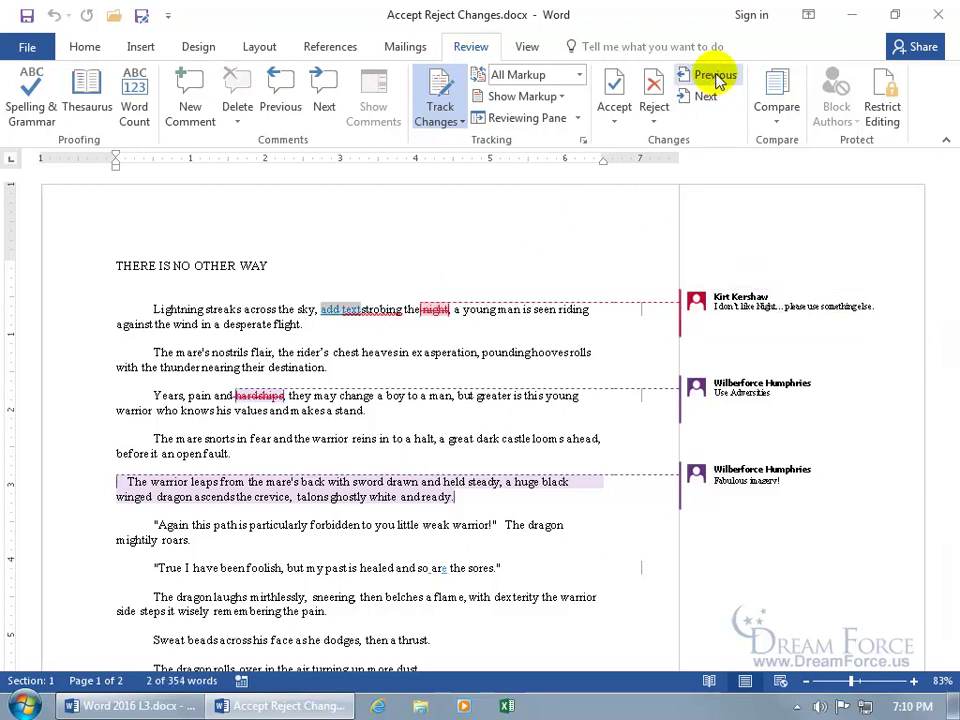
left_click(388, 439)
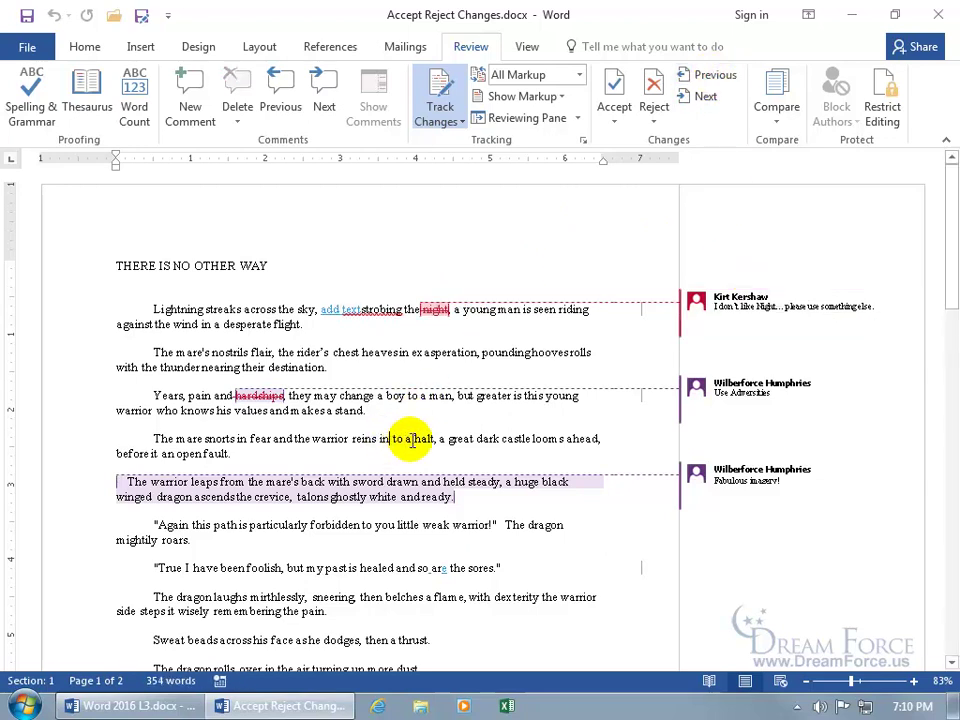
left_click(705, 96)
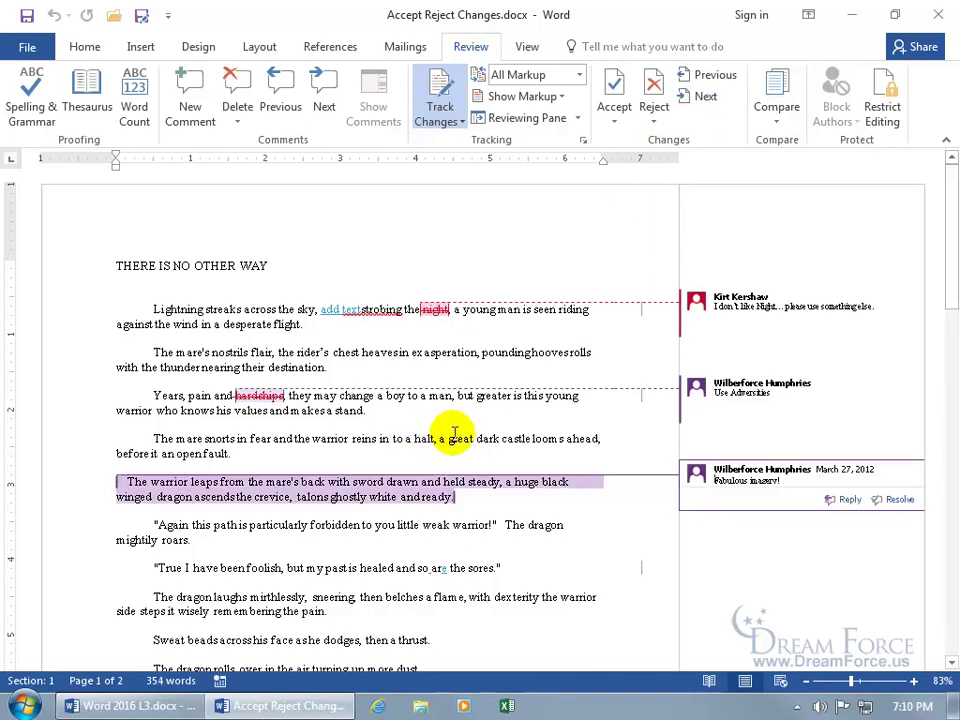
left_click(712, 75)
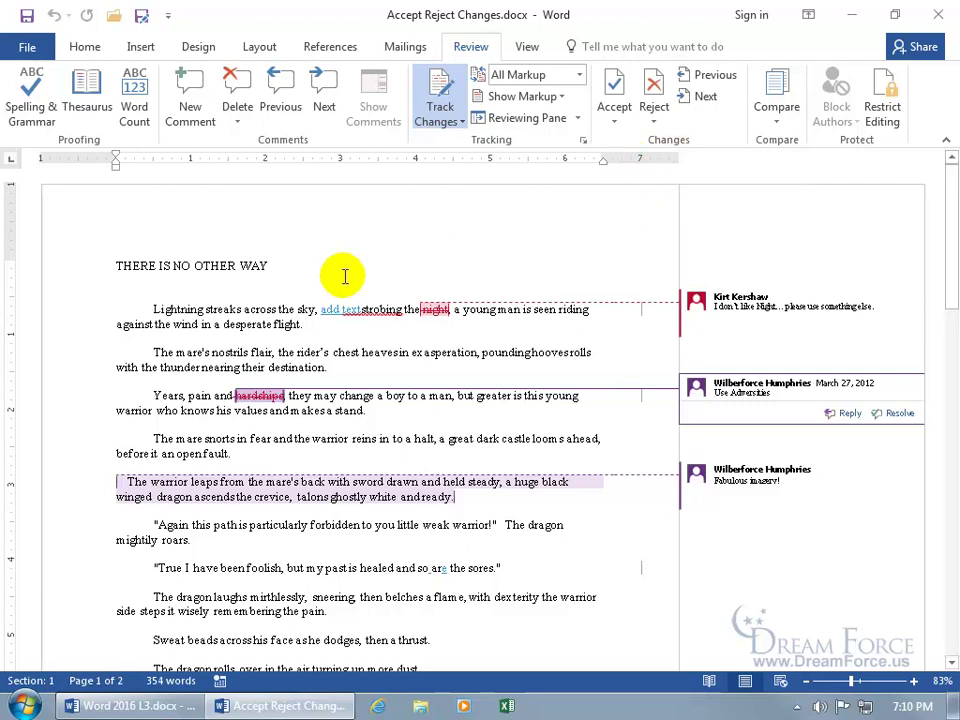
Jump from the start of the first paragraph to the "add text" insertion with Accept and Move to Next, and view the acceptance options
left_click(183, 309)
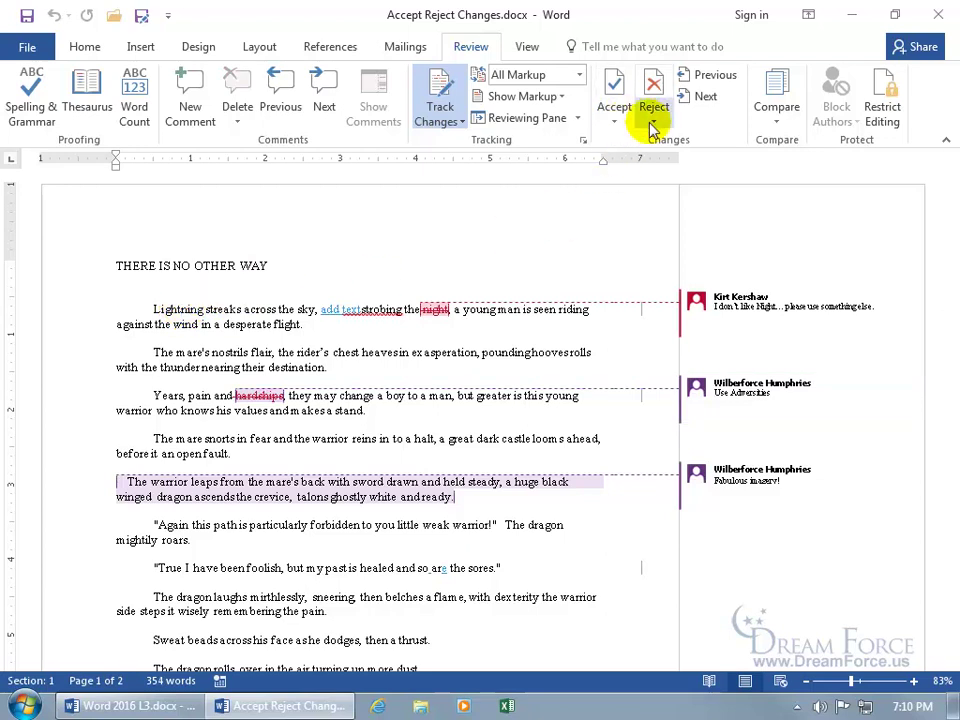
left_click(614, 122)
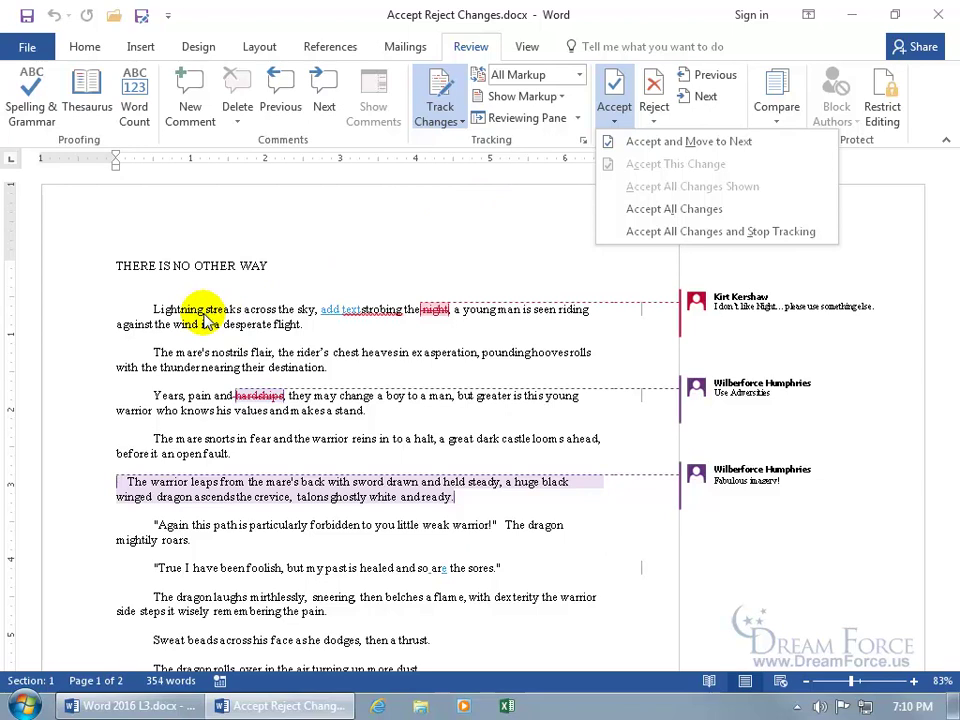
left_click(652, 145)
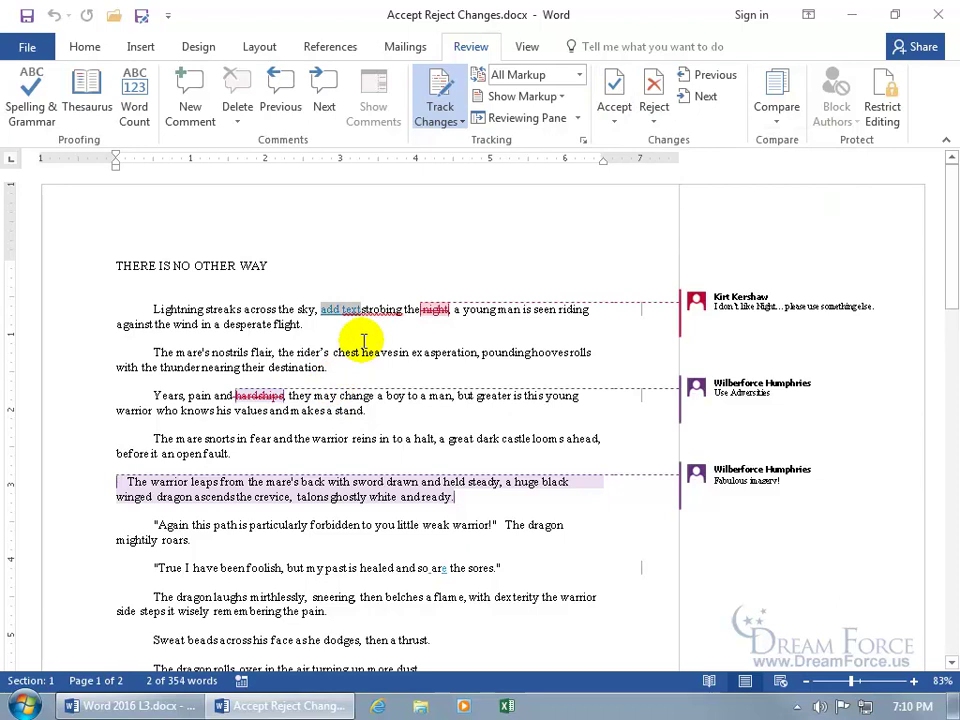
left_click(616, 122)
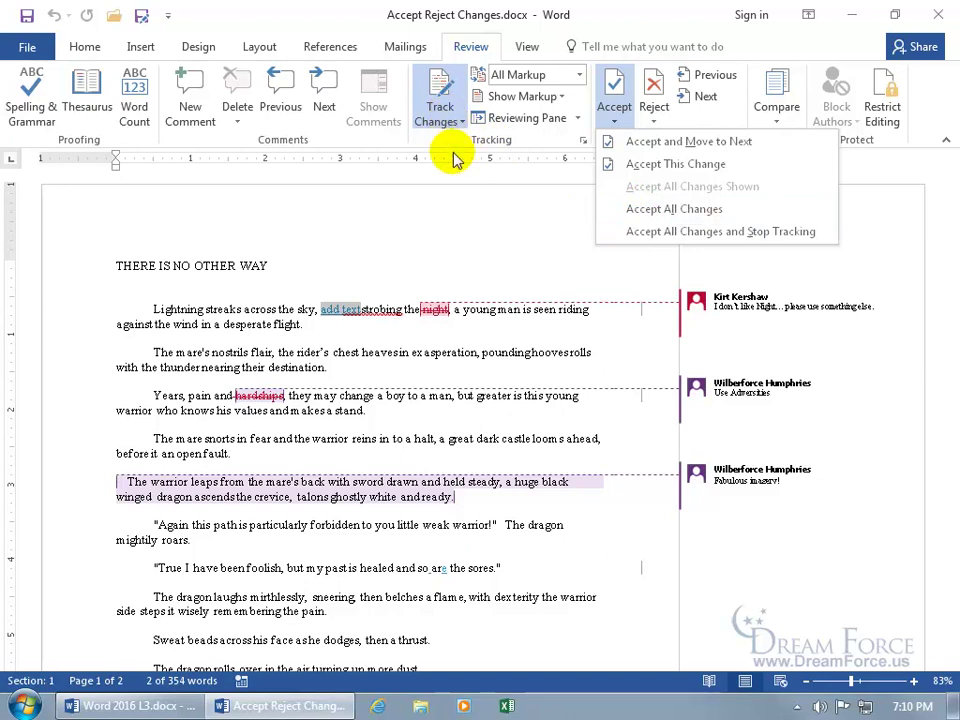
left_click(467, 220)
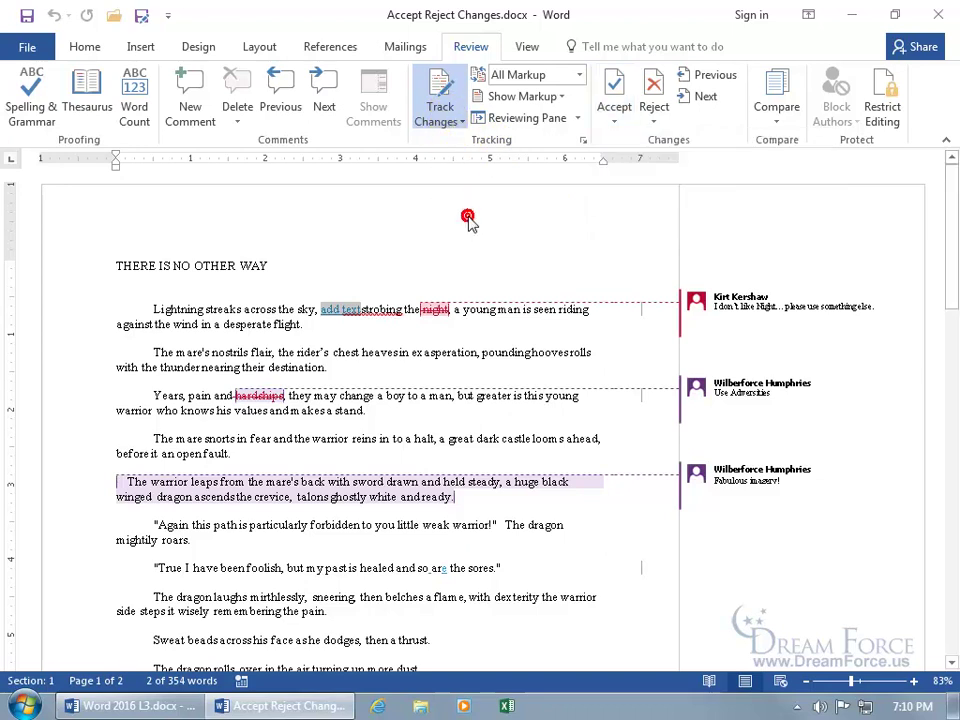
Turn off change tracking, and reject the "add text" insertion while moving on to the next change
left_click(438, 86)
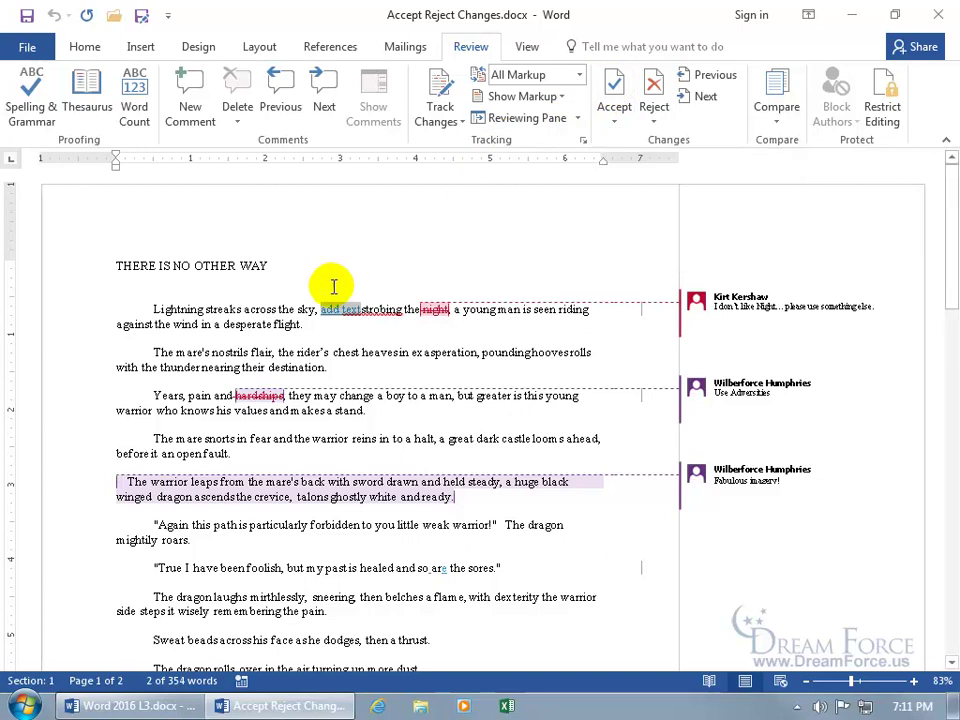
left_click(667, 122)
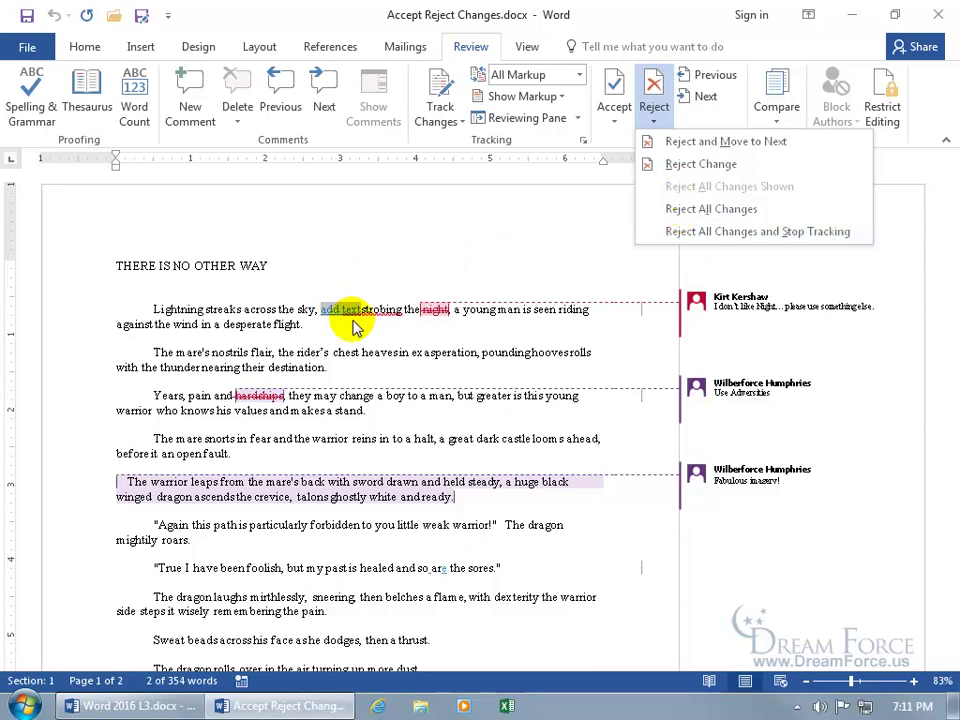
left_click(700, 145)
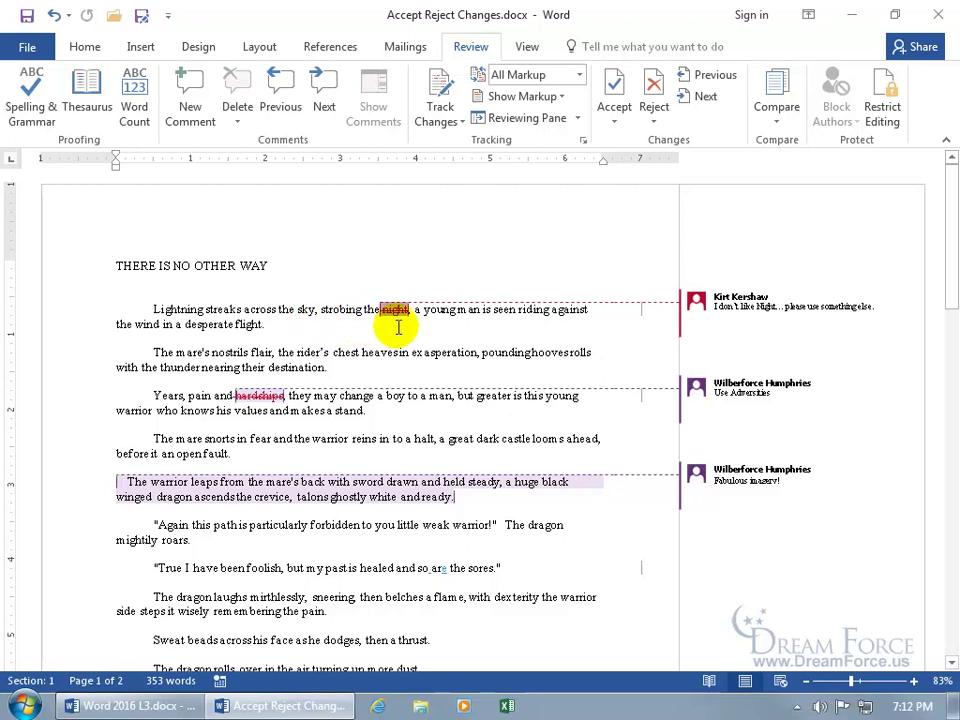
Review the comment on the deleted word "night" and reject that deletion in the first paragraph
left_click(826, 320)
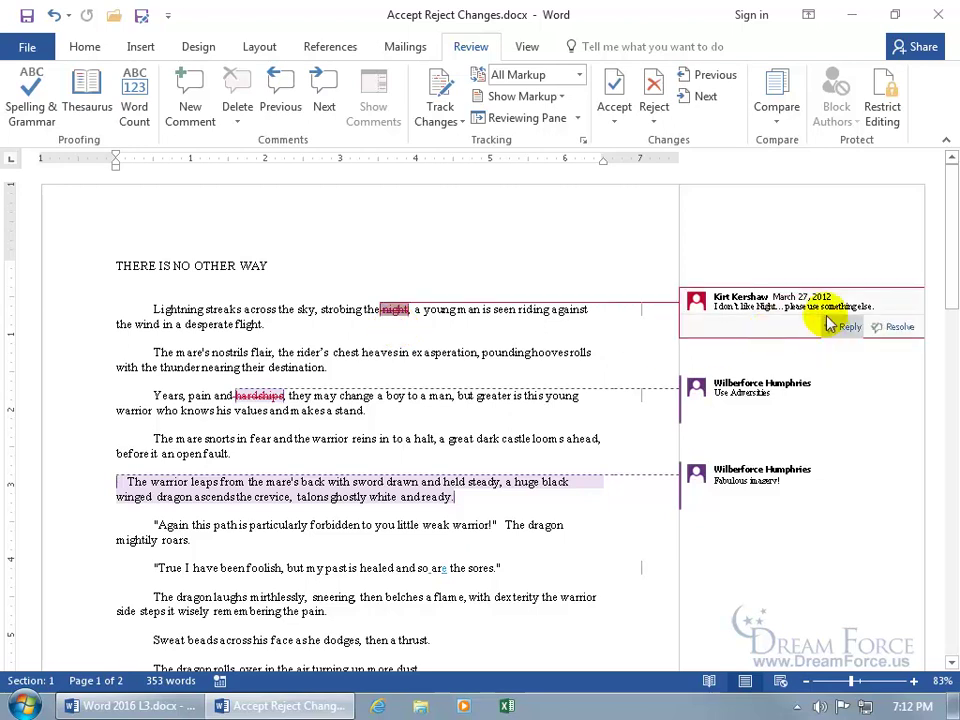
left_click(470, 310)
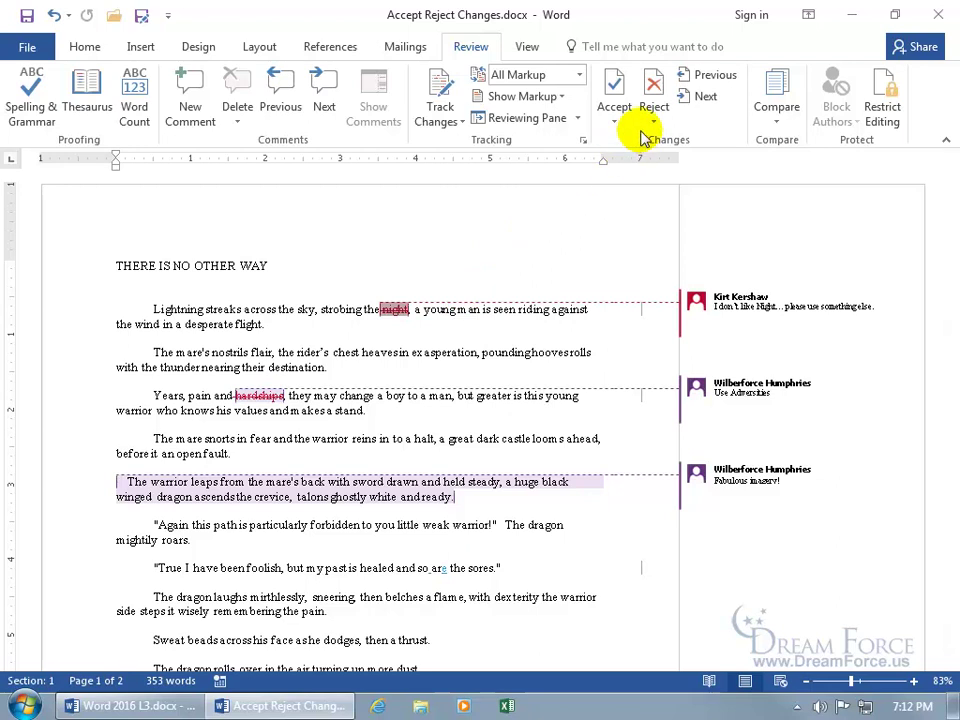
left_click(655, 92)
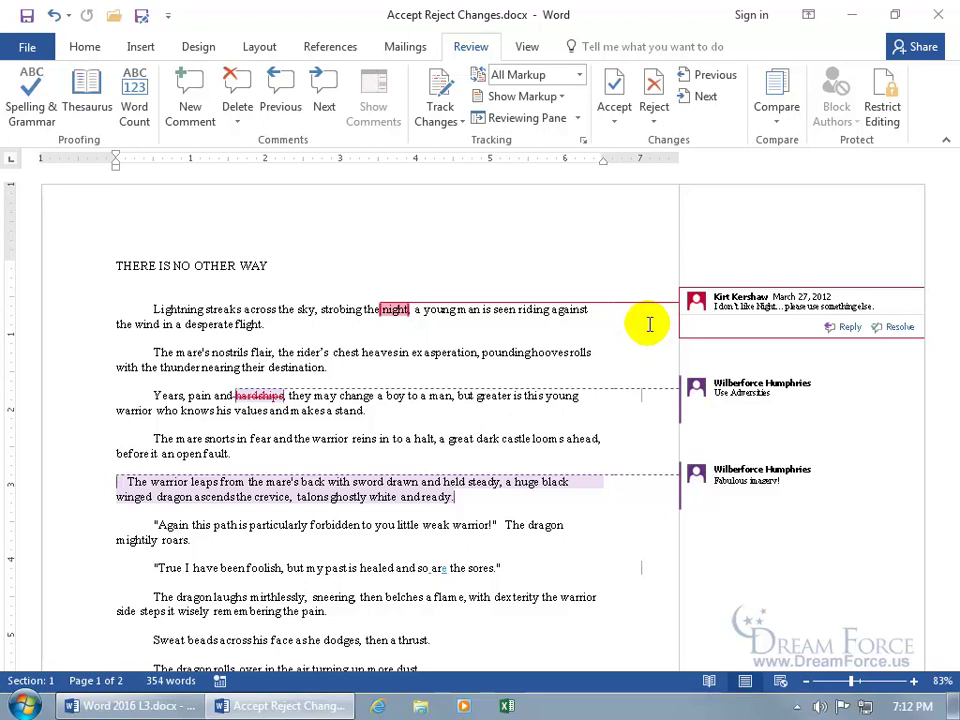
Try removing the comment on "night" first by rejecting it and again by deleting it, undoing each removal
left_click(656, 87)
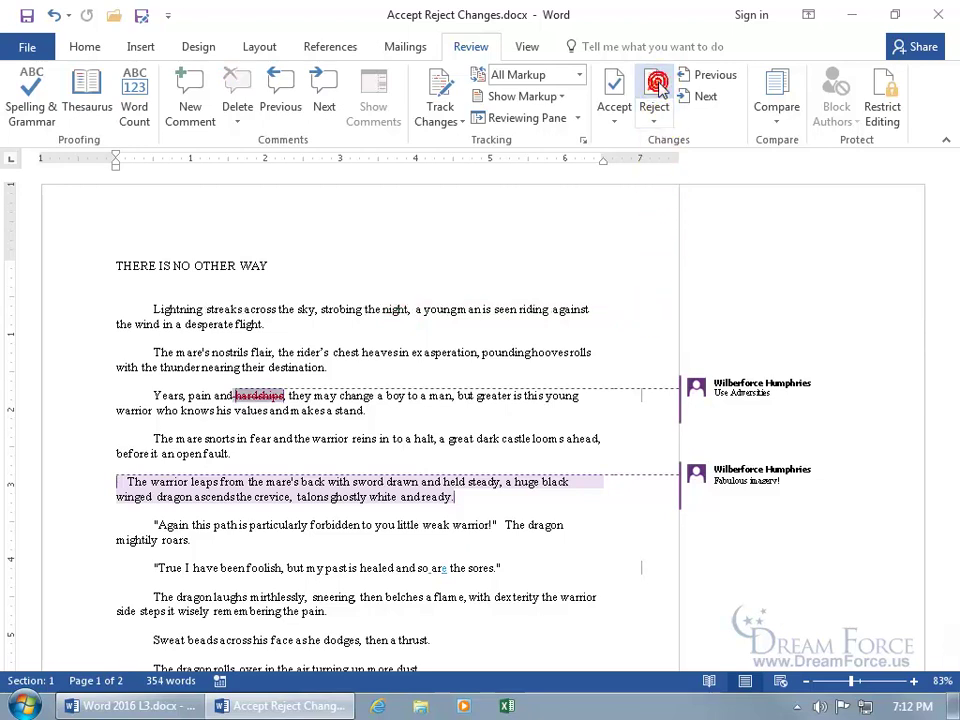
left_click(53, 15)
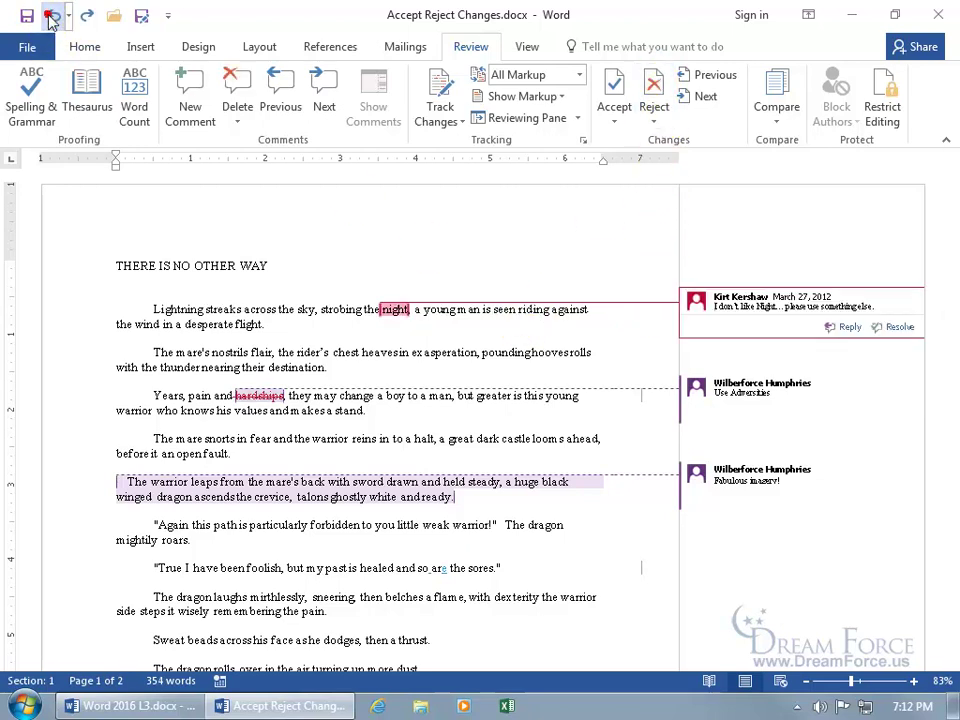
left_click(236, 86)
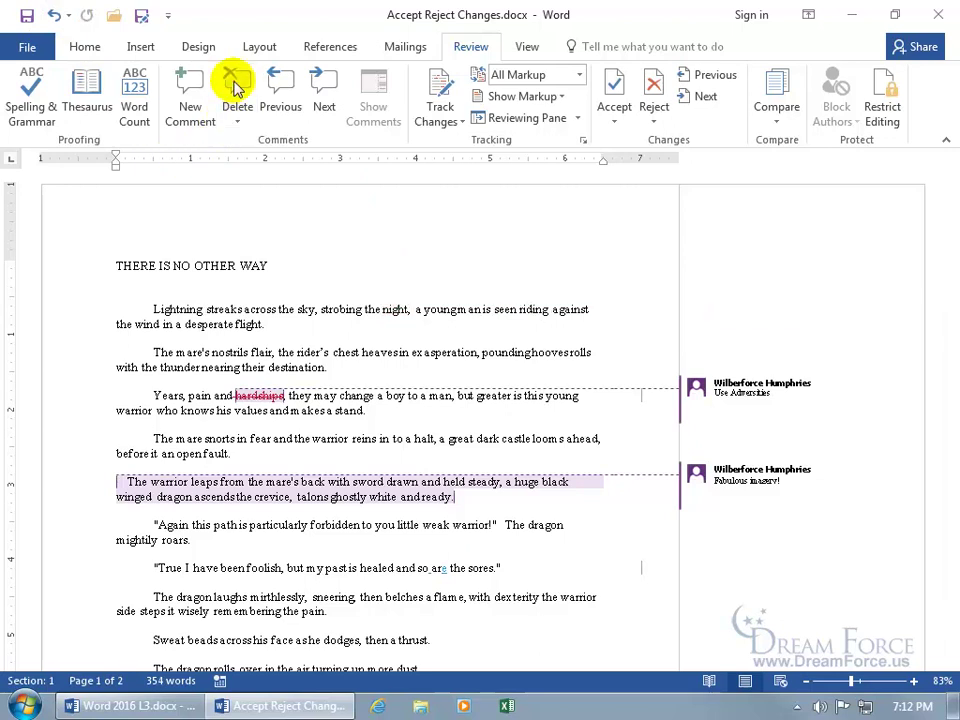
left_click(52, 15)
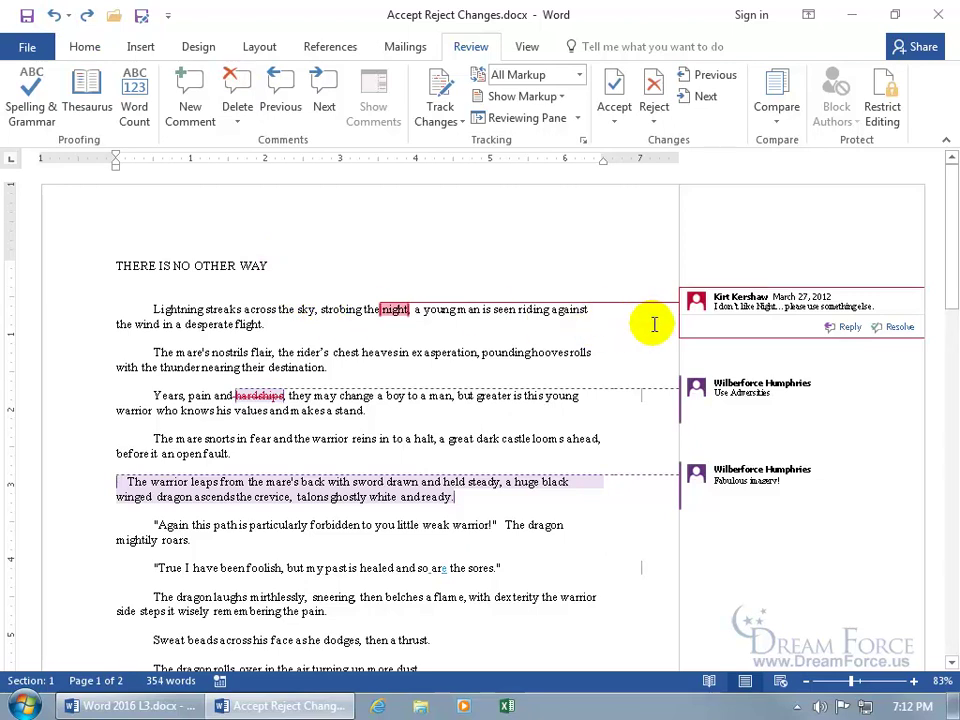
Reply "Think about using another word?" to the comment on "night" and mark the comment as resolved
left_click(849, 328)
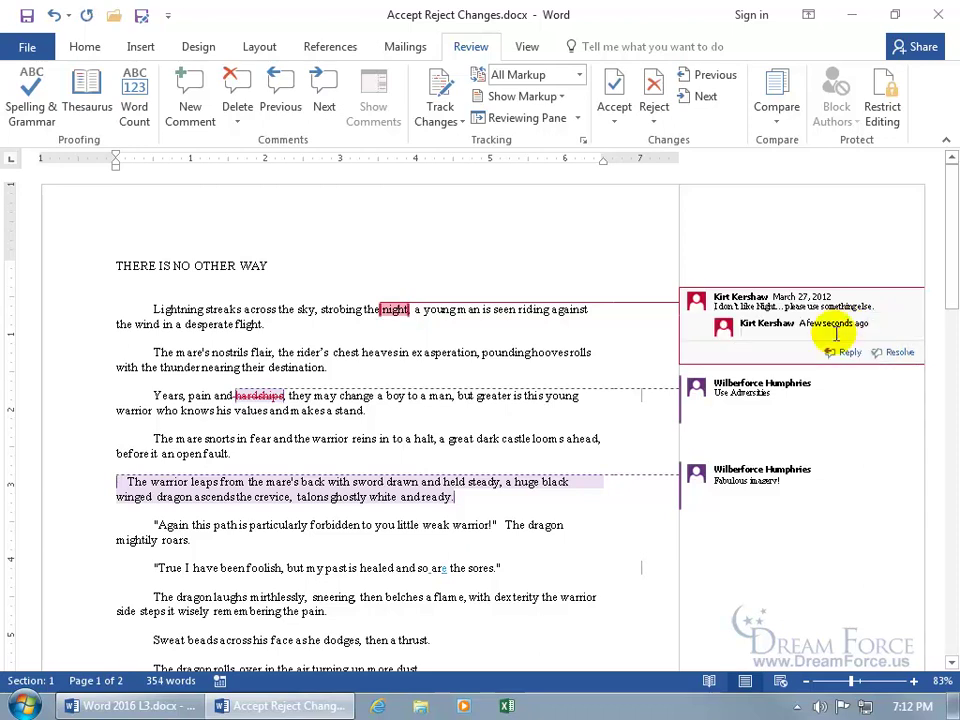
type("Think about using another word?")
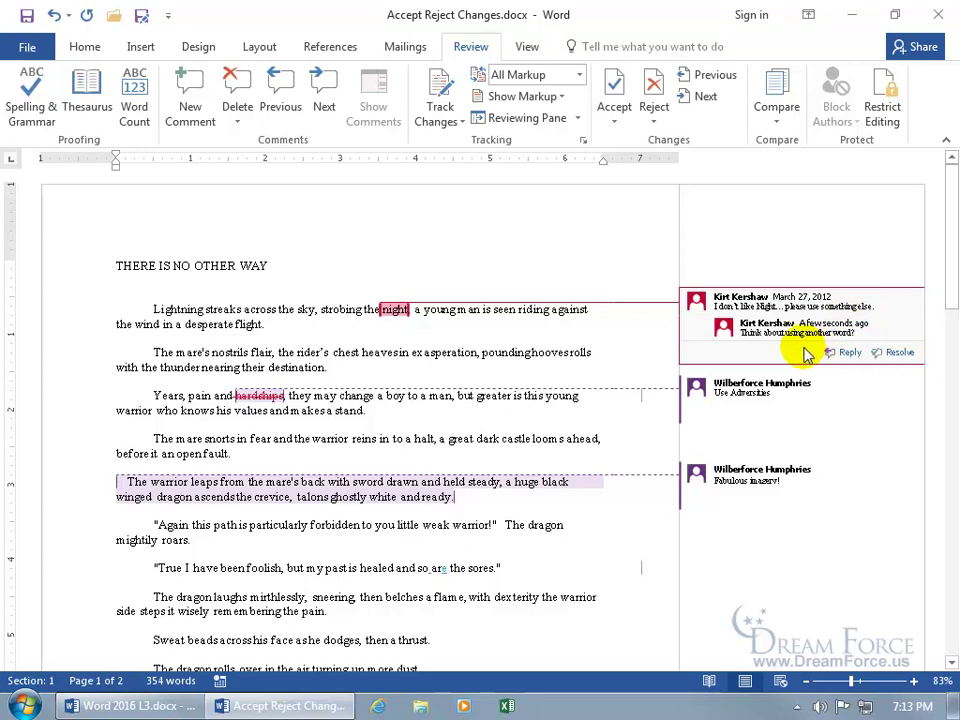
left_click(880, 352)
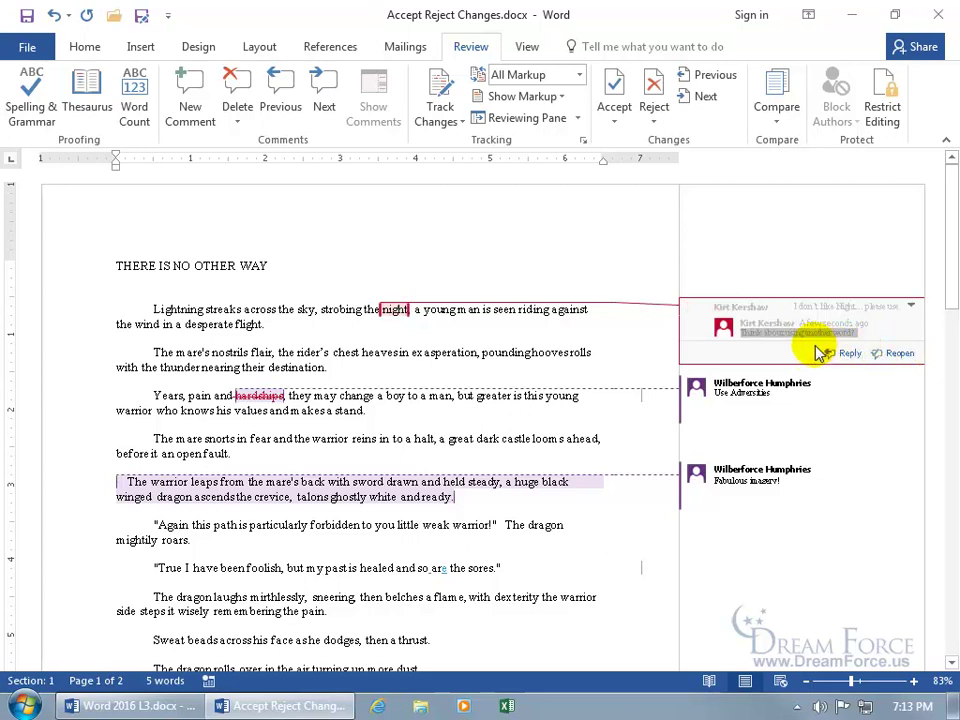
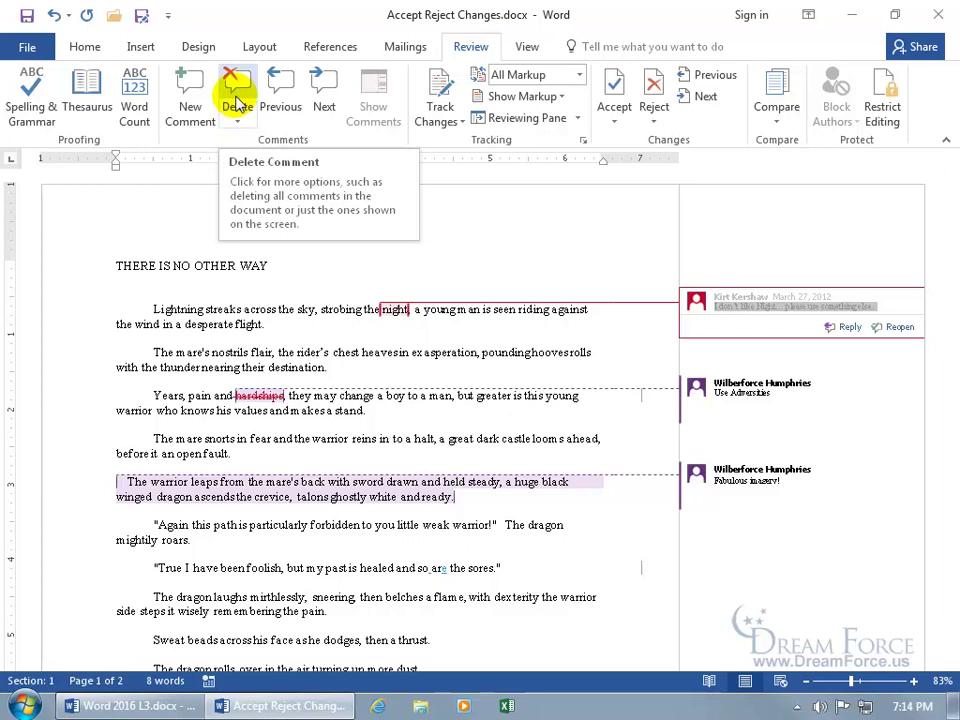
View the comment deletion options, and delete the comment on "night" in the first paragraph
left_click(238, 120)
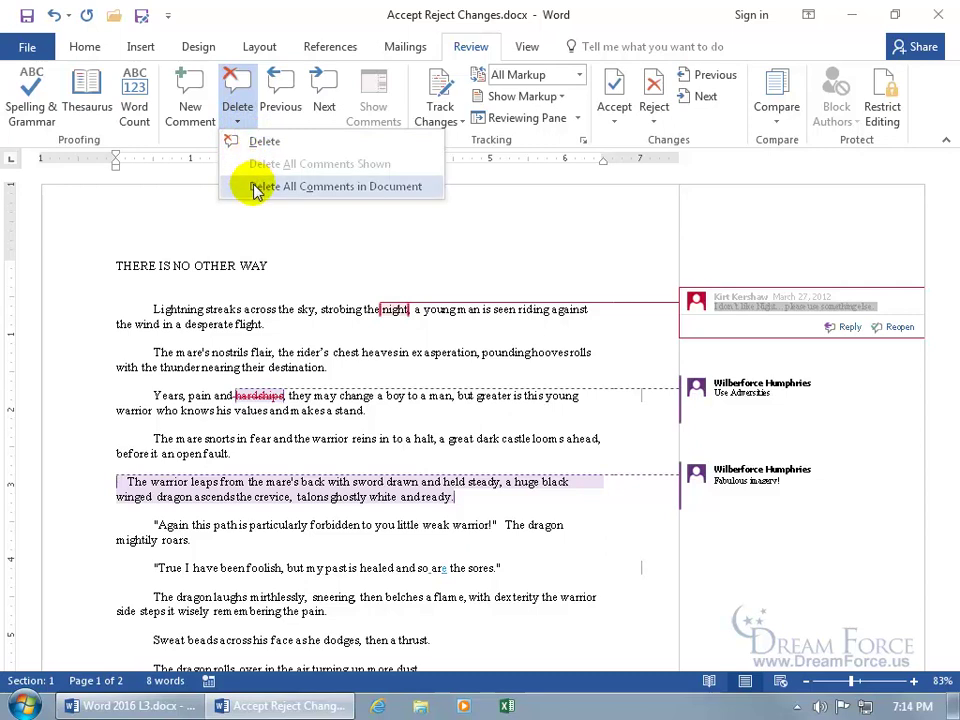
left_click(358, 307)
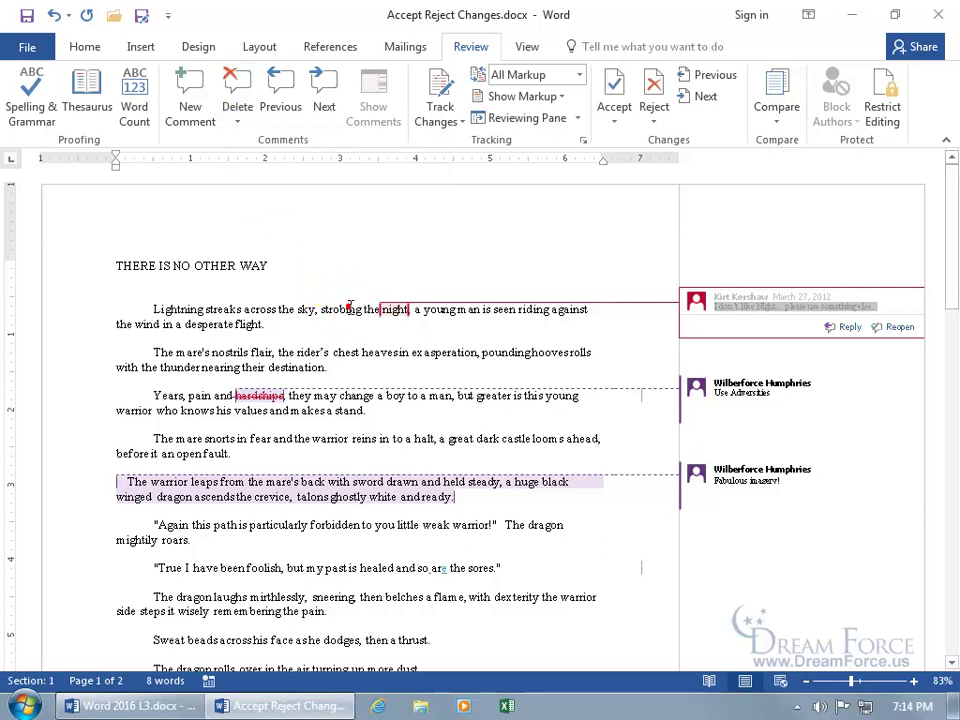
right_click(720, 303)
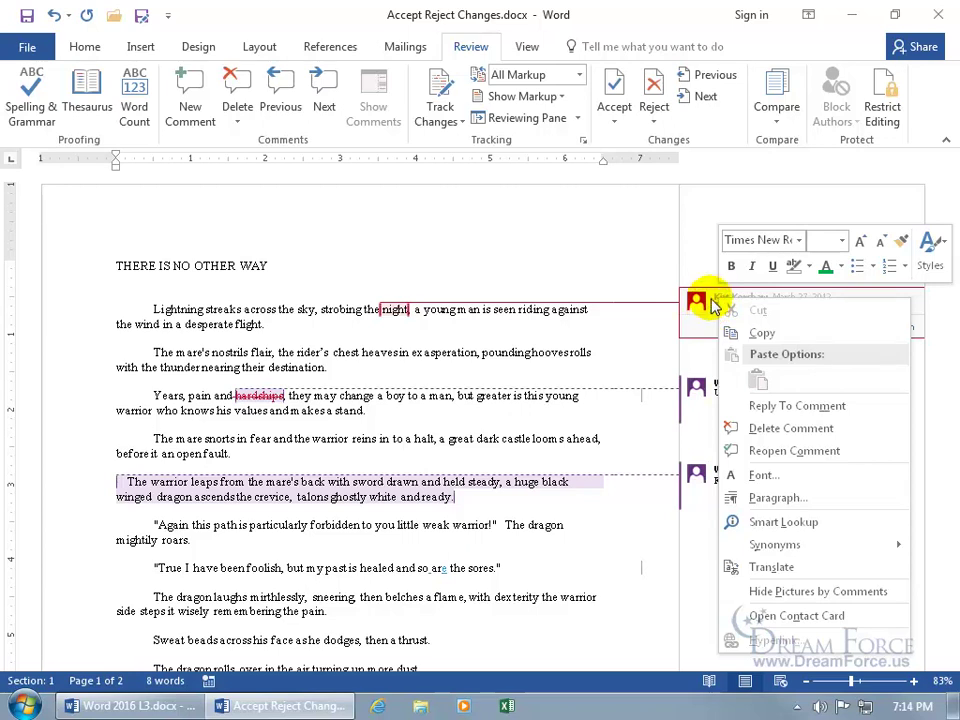
left_click(737, 428)
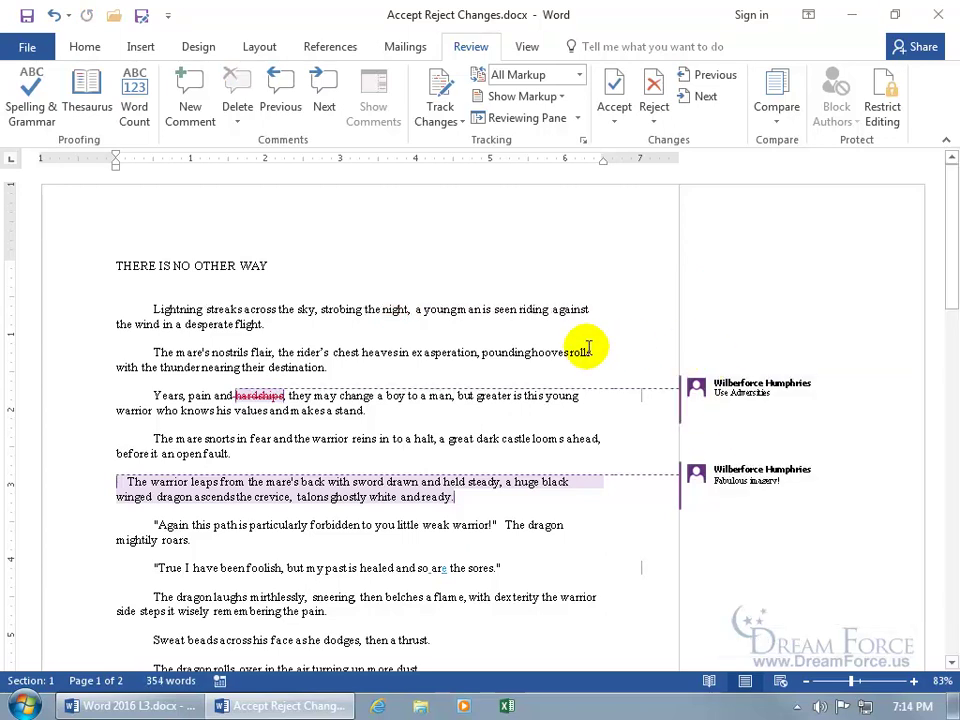
Go to the tracked deletion of "hardships" in the third paragraph and reject it
left_click(706, 96)
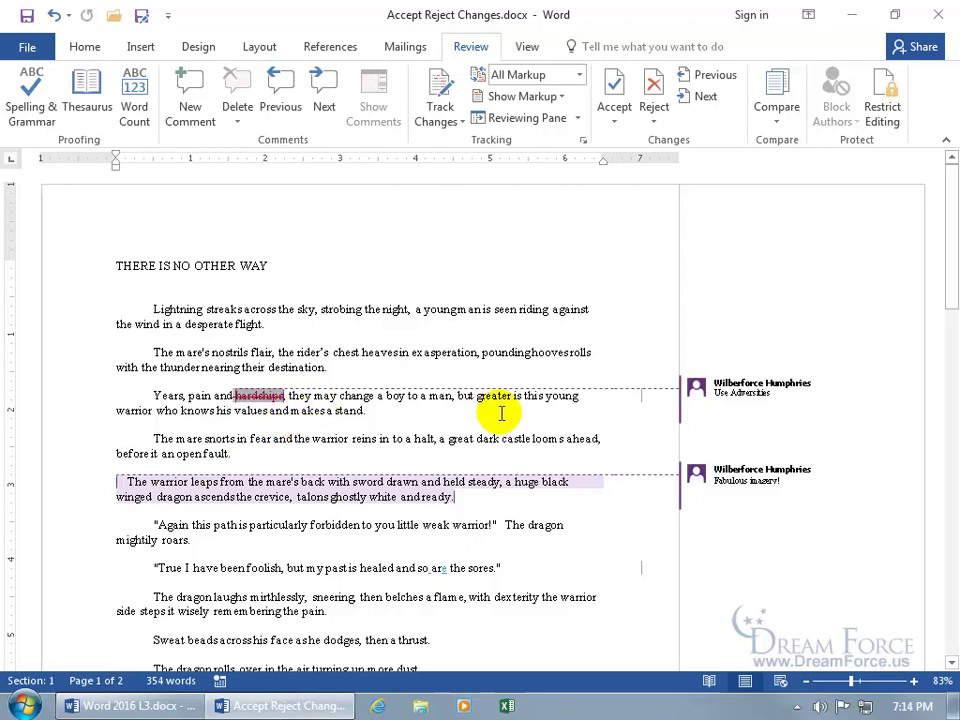
left_click(652, 92)
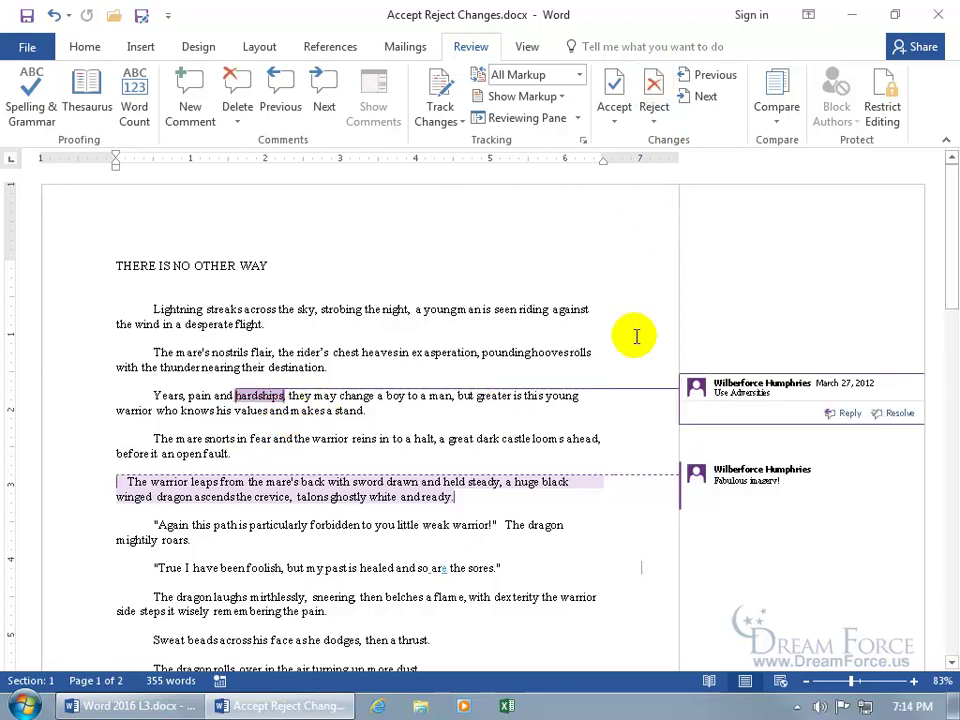
Reply "No way! I like "hardships"!" to the comment on "hardships" and mark the comment as resolved
left_click(849, 412)
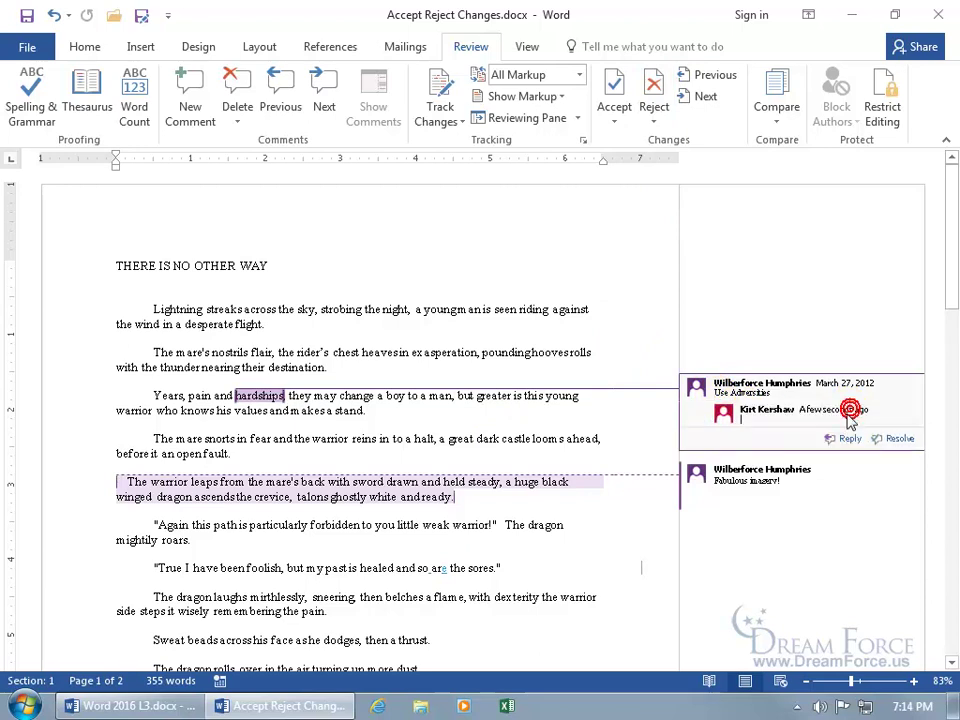
type("No way! I like \"hardships\"!")
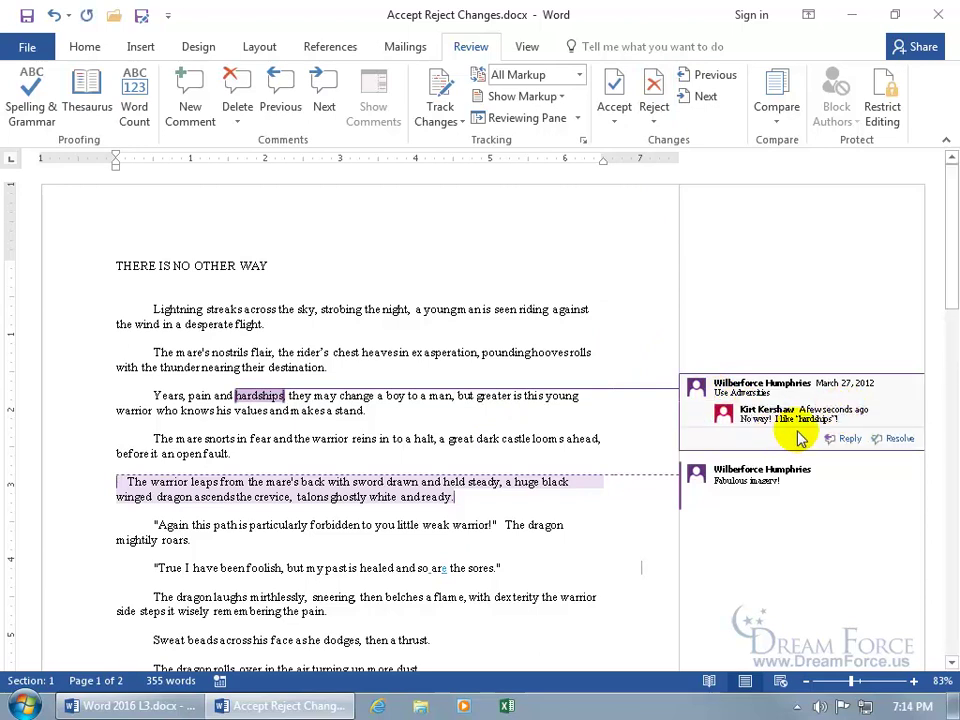
left_click(898, 438)
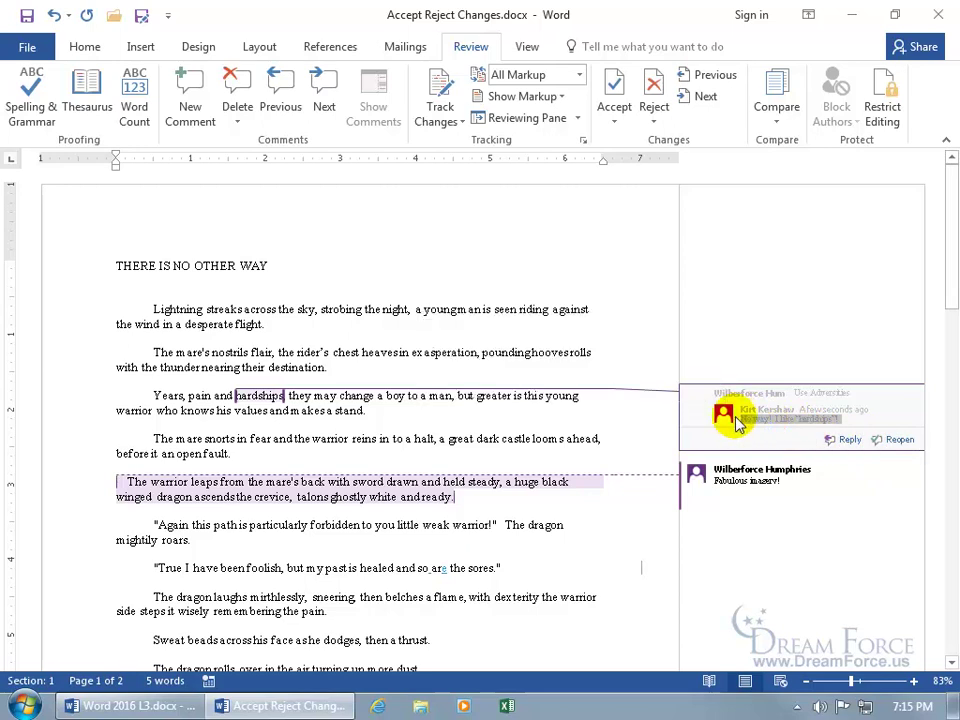
Try deleting the entire comment thread on "hardships" and undo the deletion
mouse_move(728, 418)
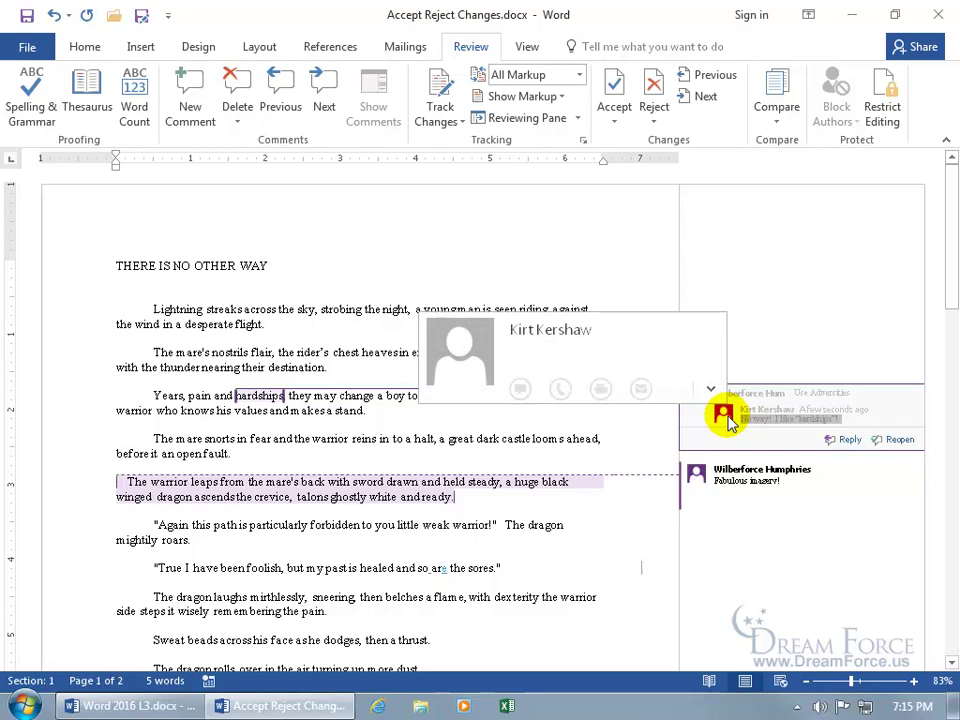
right_click(742, 398)
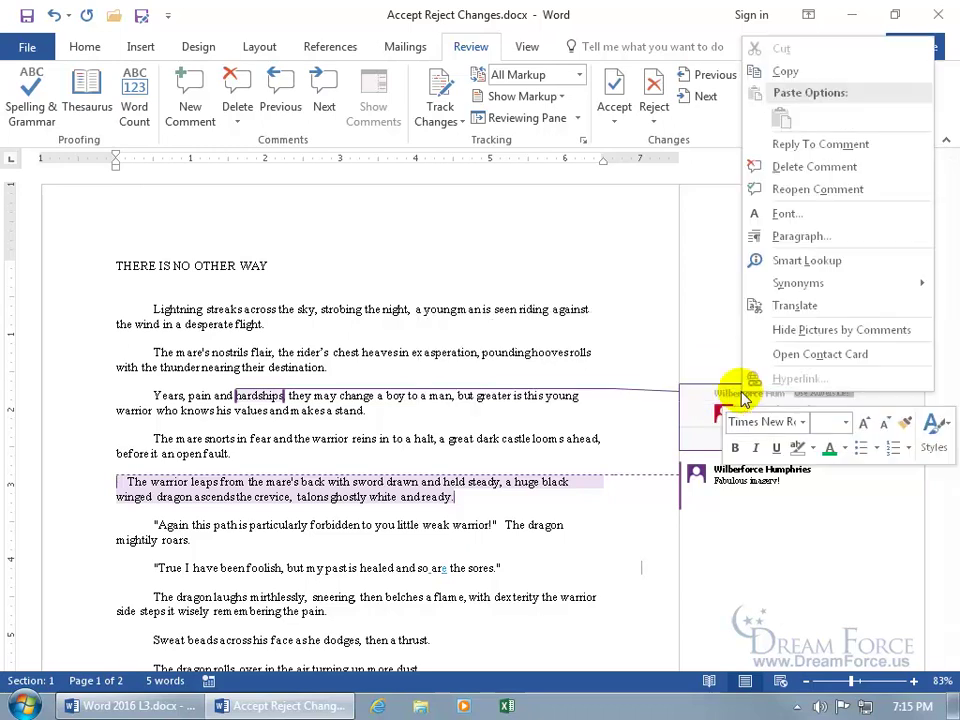
left_click(790, 168)
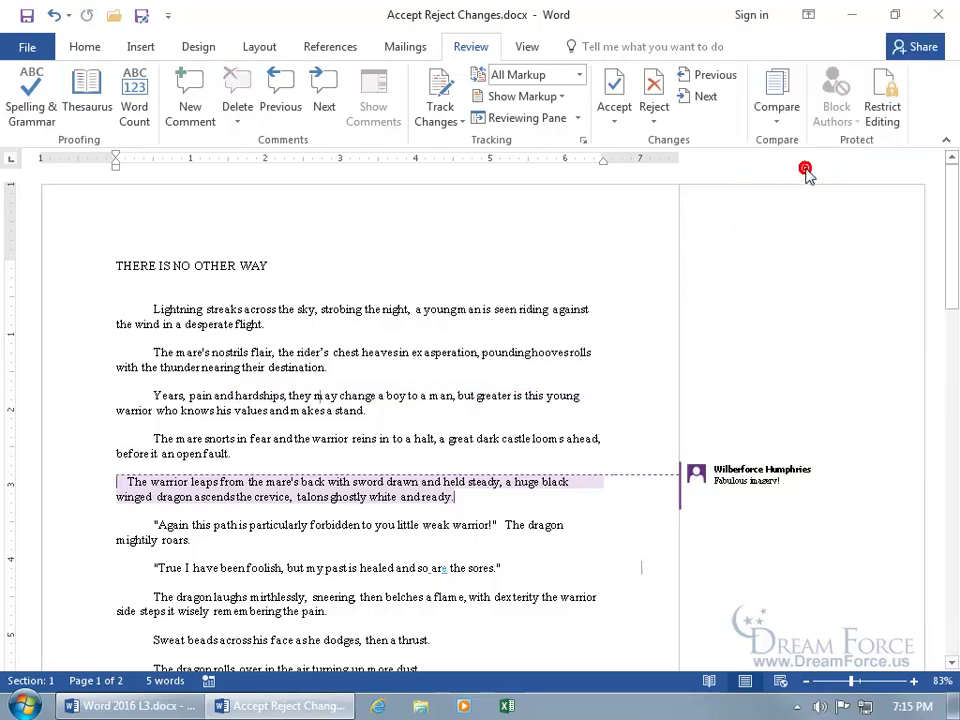
left_click(54, 15)
Delete only the reply in the comment thread on "hardships"
right_click(739, 401)
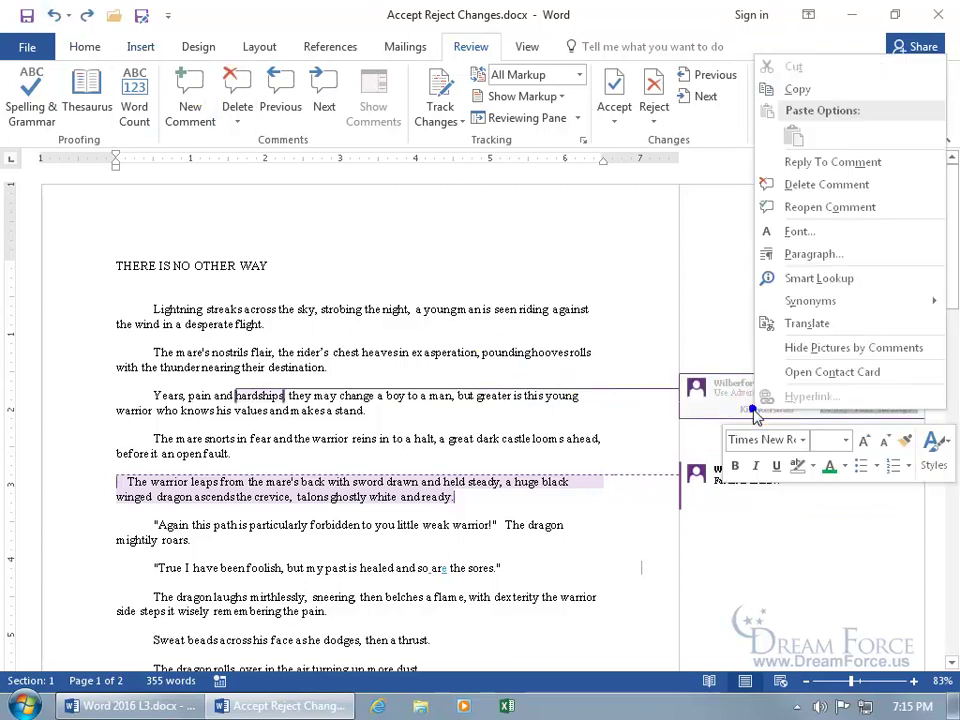
left_click(826, 184)
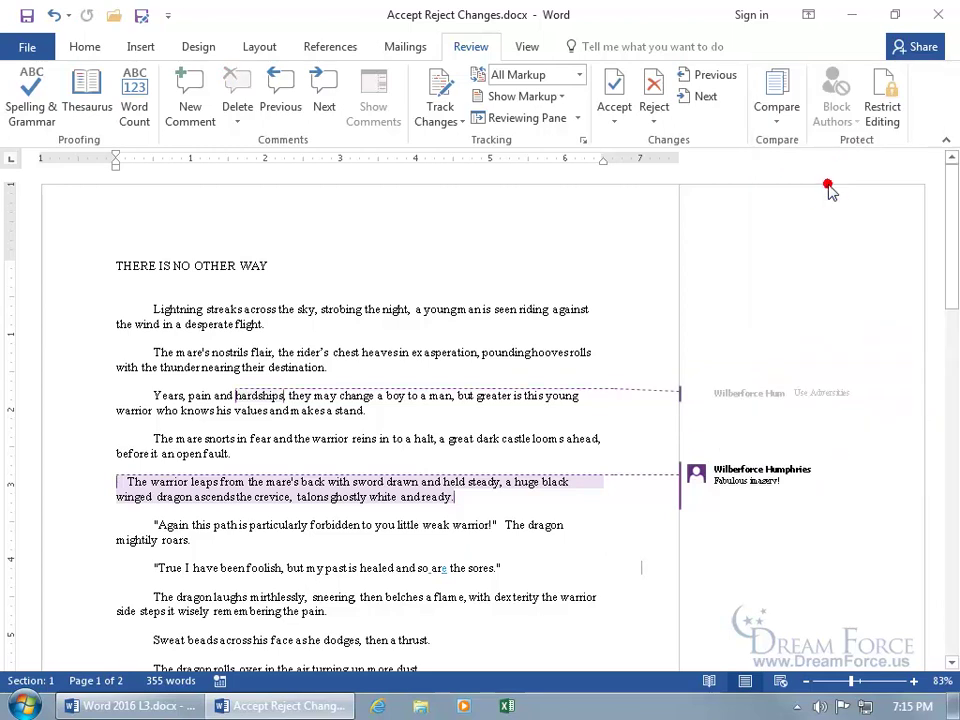
Try deleting the original "Use Adversities" comment on "hardships" and moving to the next change, and undo the deletion
right_click(756, 392)
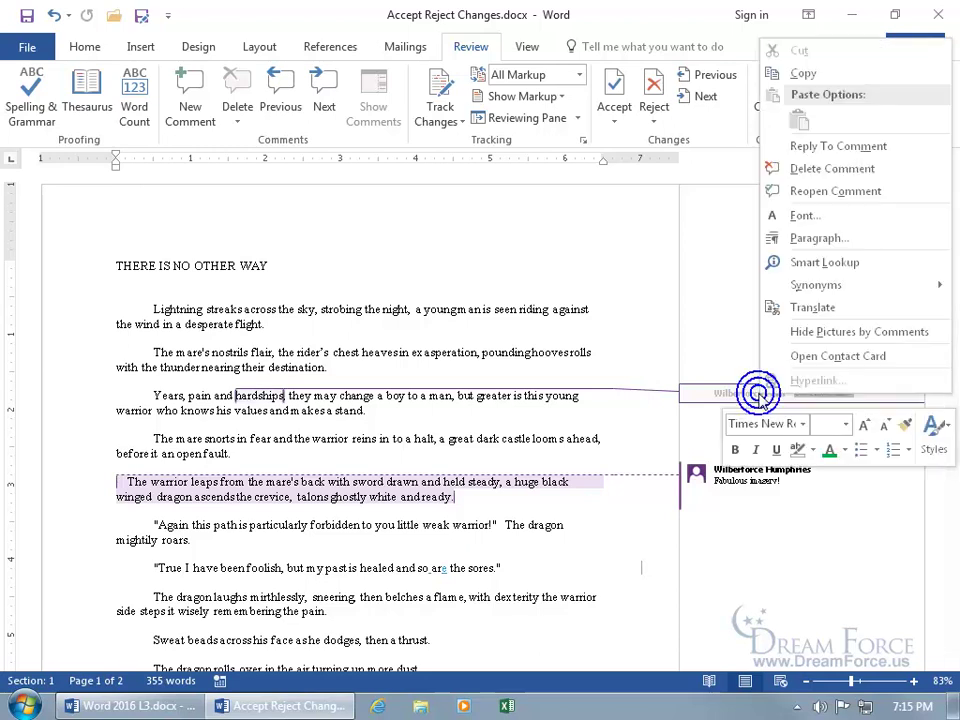
left_click(828, 170)
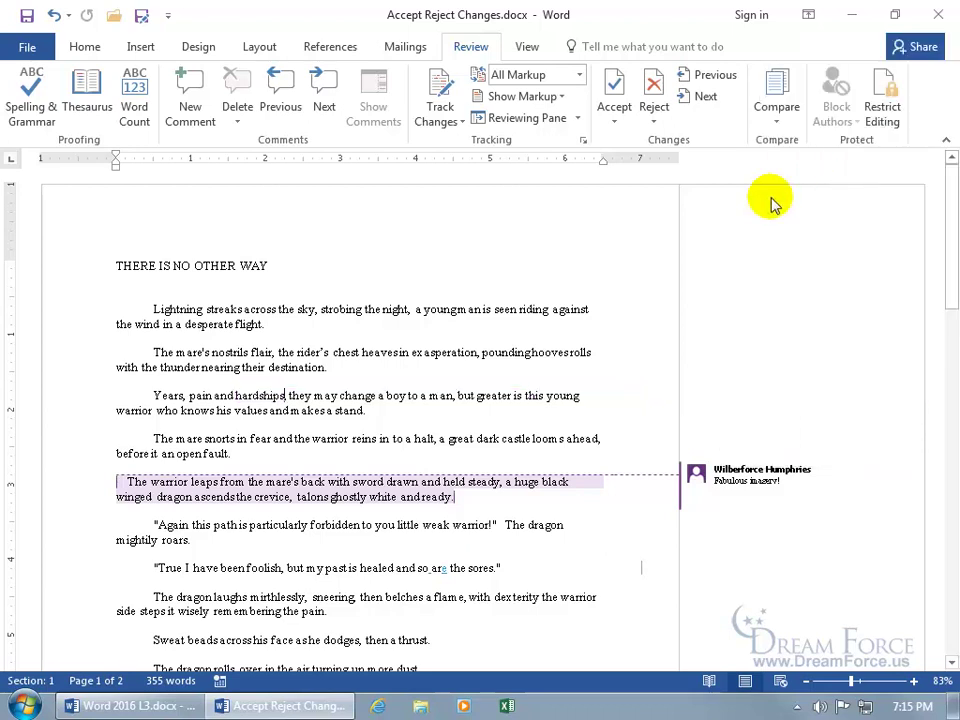
left_click(690, 100)
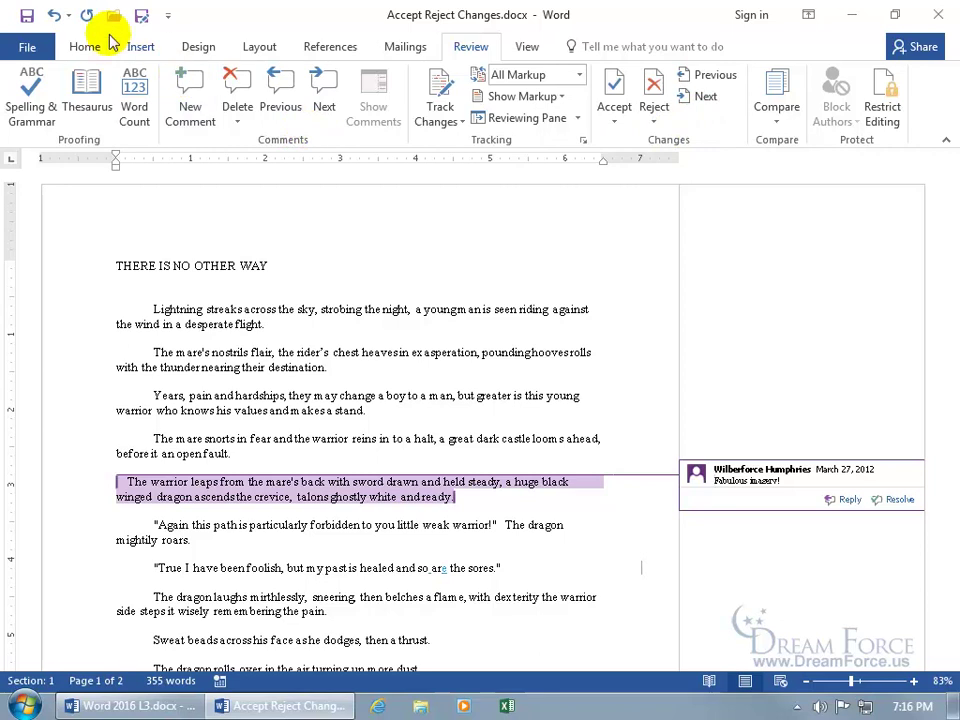
left_click(52, 15)
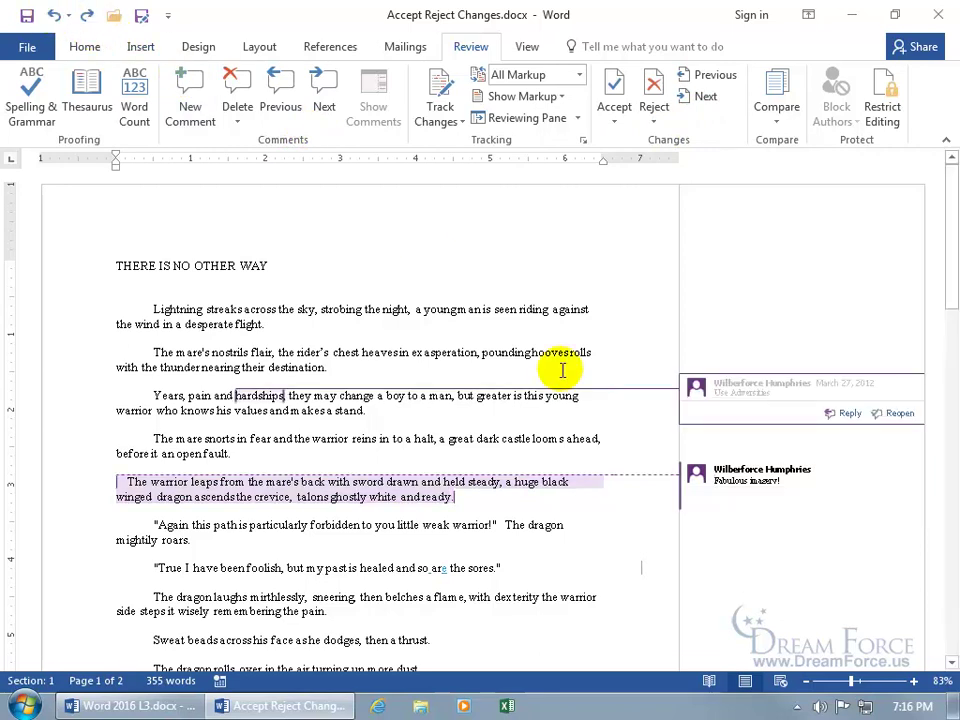
Navigate between the remaining comments, deleting the one on "hardships" and the one on the paragraph starting "The warrior leaps"
left_click(323, 97)
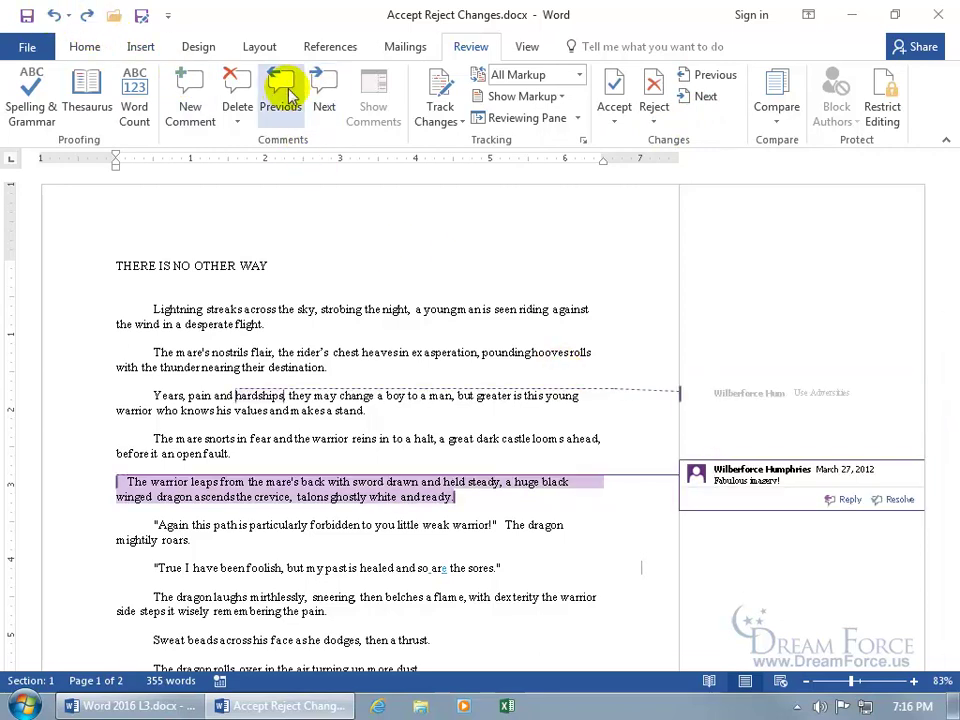
left_click(278, 98)
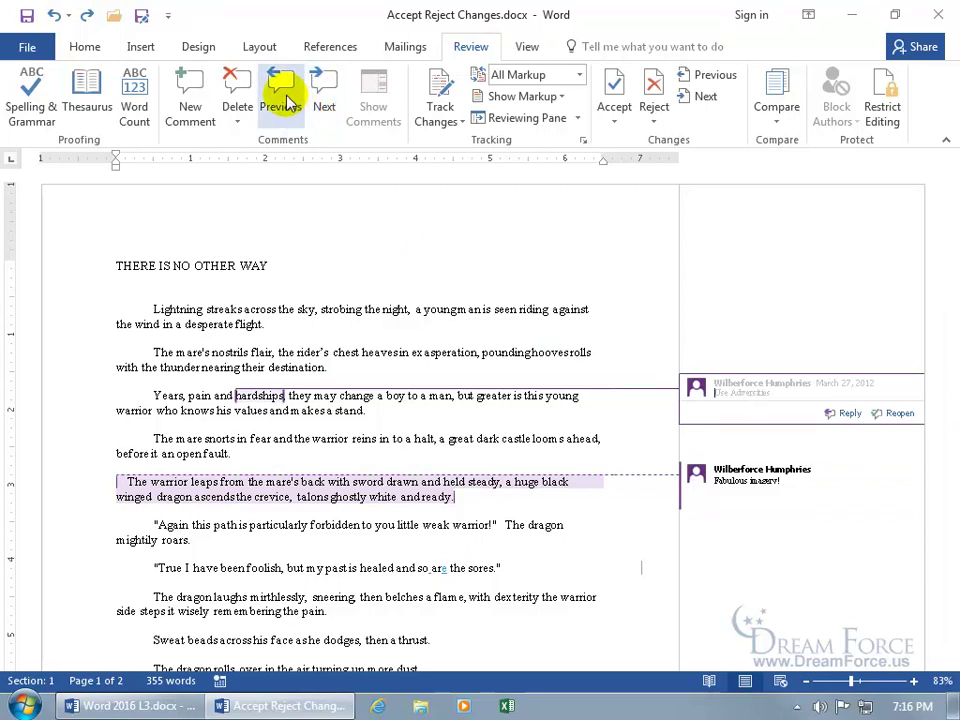
left_click(236, 88)
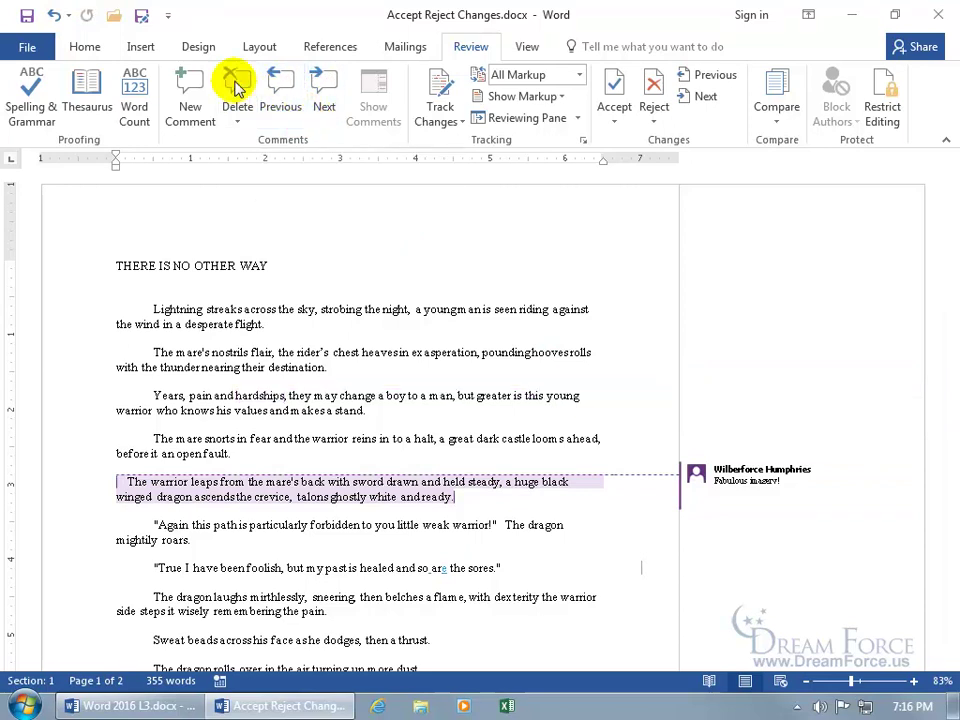
left_click(324, 99)
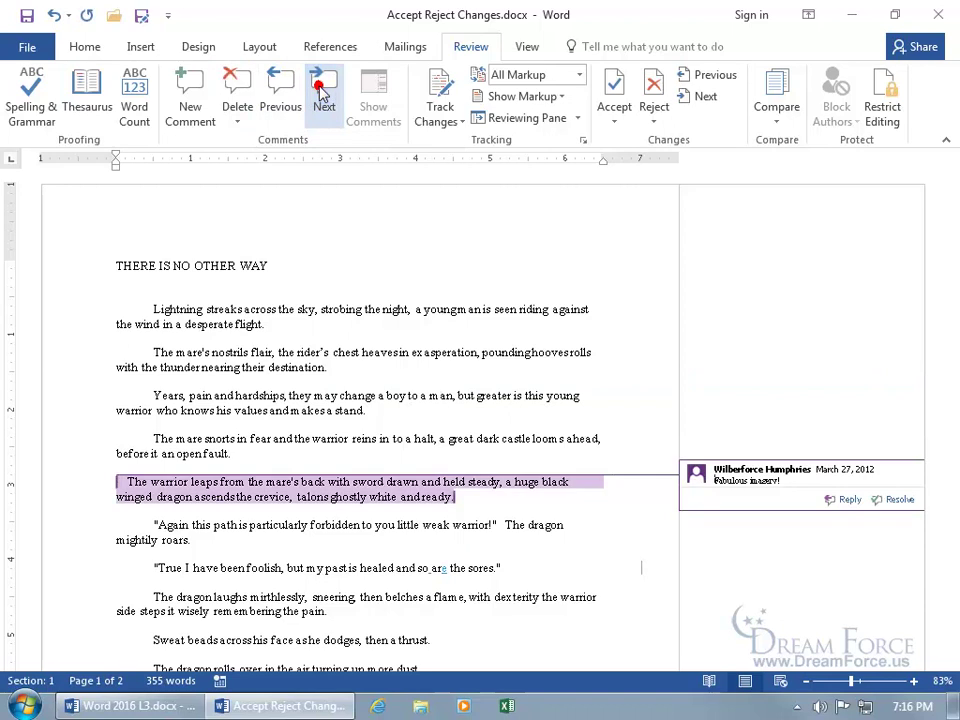
left_click(233, 97)
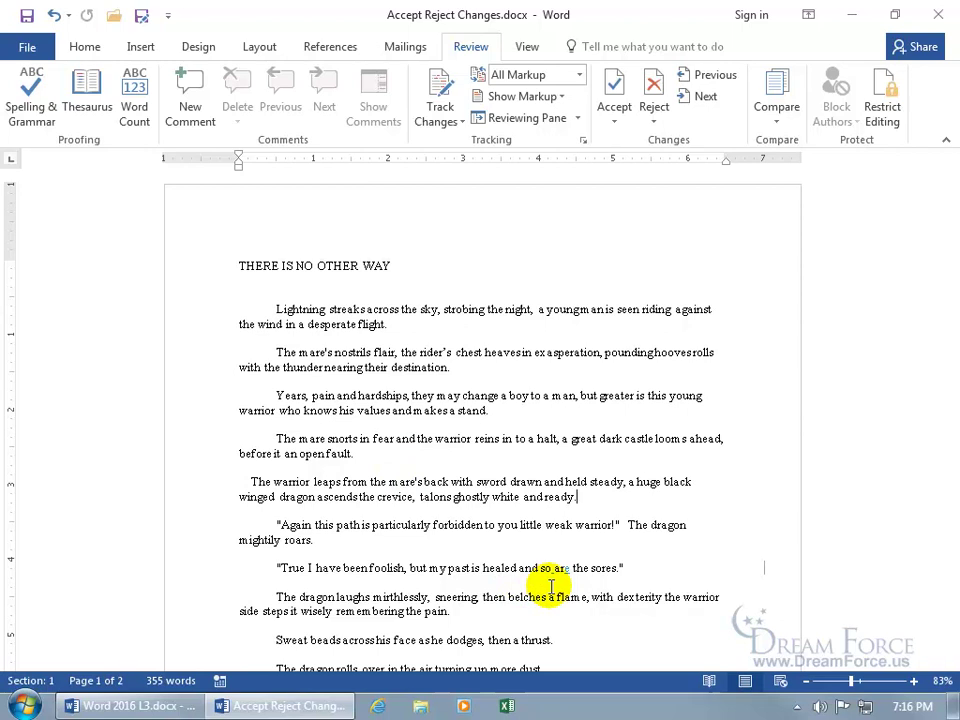
Try accepting the individual change after "so" in the paragraph starting "True I have been foolish", and undo the acceptance
left_click(706, 96)
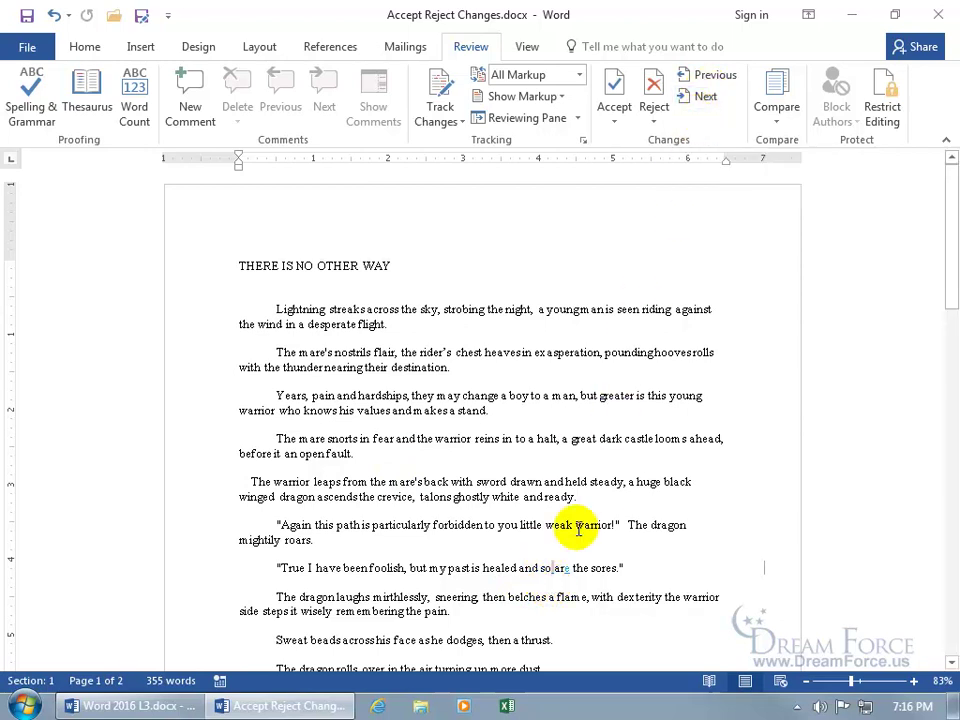
left_click(617, 92)
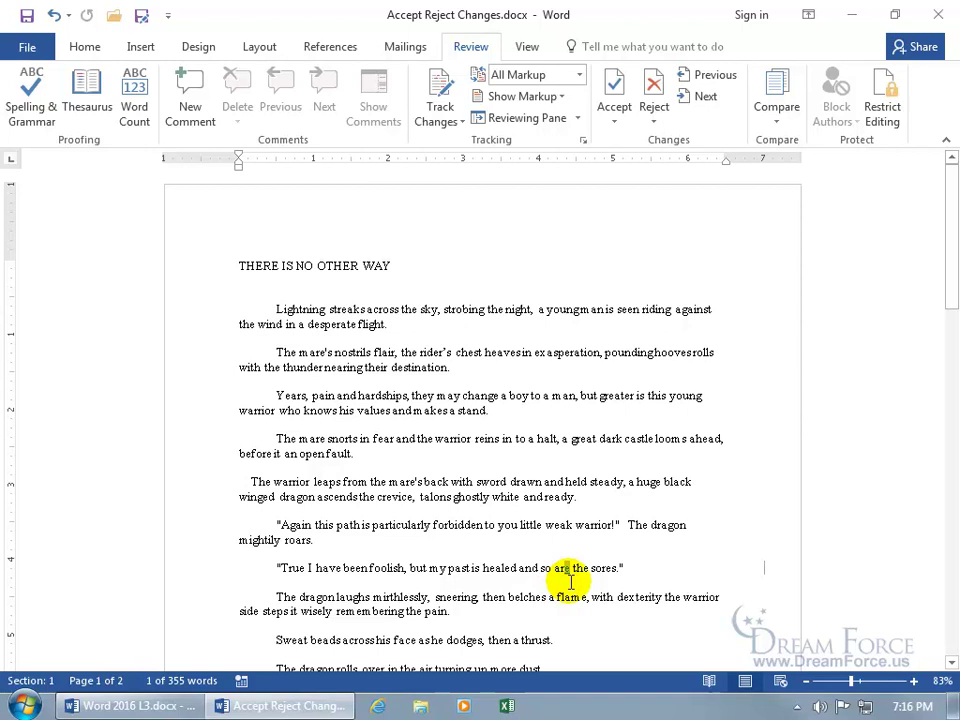
left_click(54, 14)
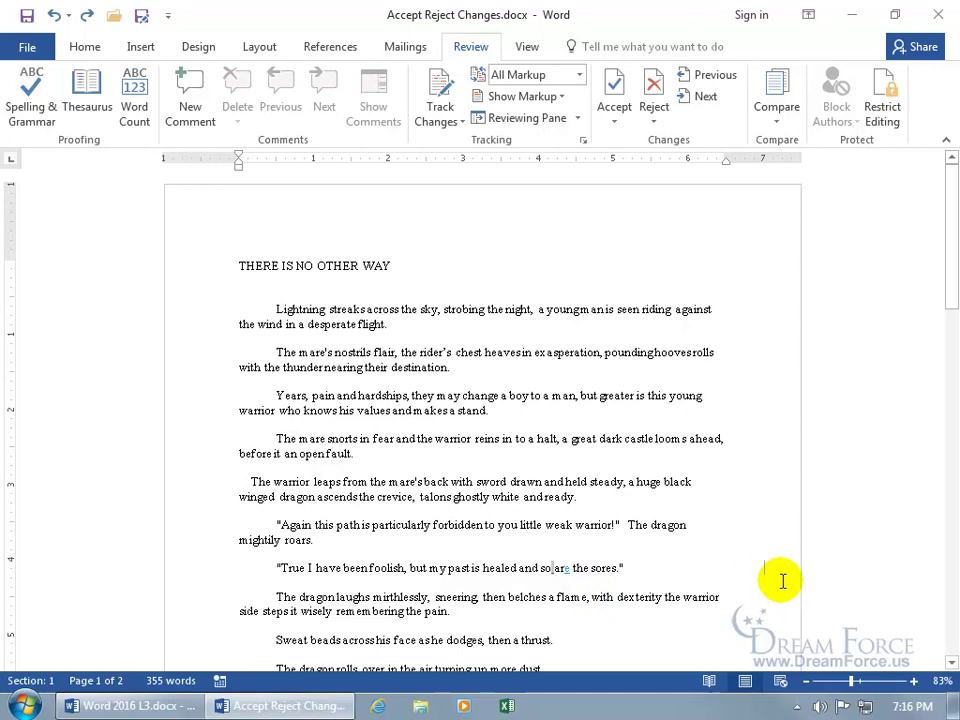
Accept all remaining tracked changes in the document at once and check the word "are" before "the sores"
mouse_move(945, 274)
left_mouse_down()
mouse_move(953, 272)
mouse_move(949, 489)
mouse_move(942, 305)
left_mouse_up()
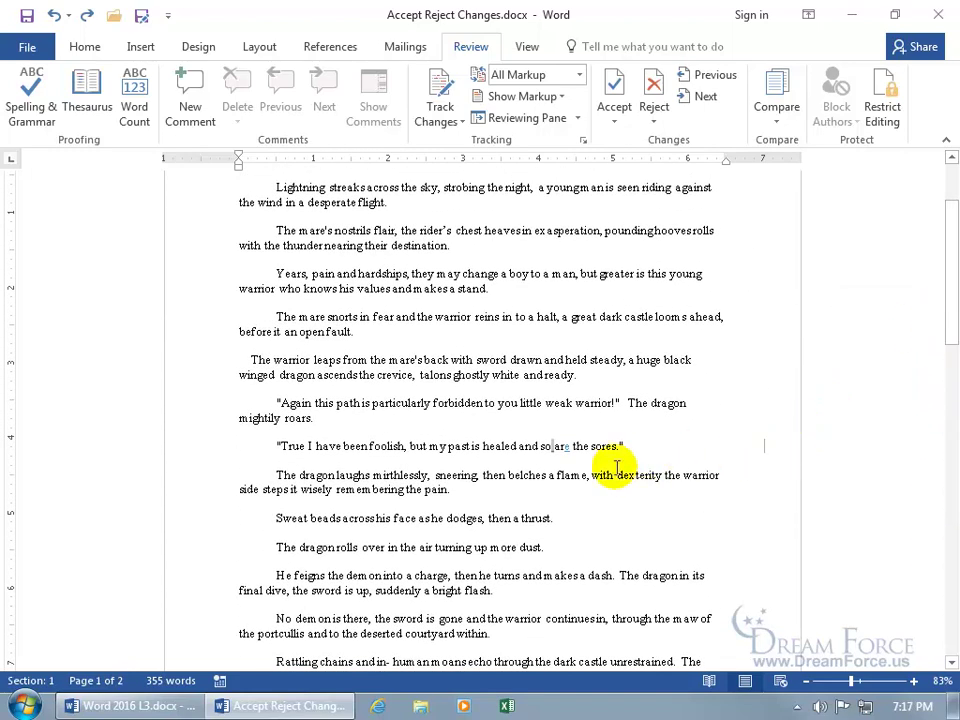
left_click(614, 122)
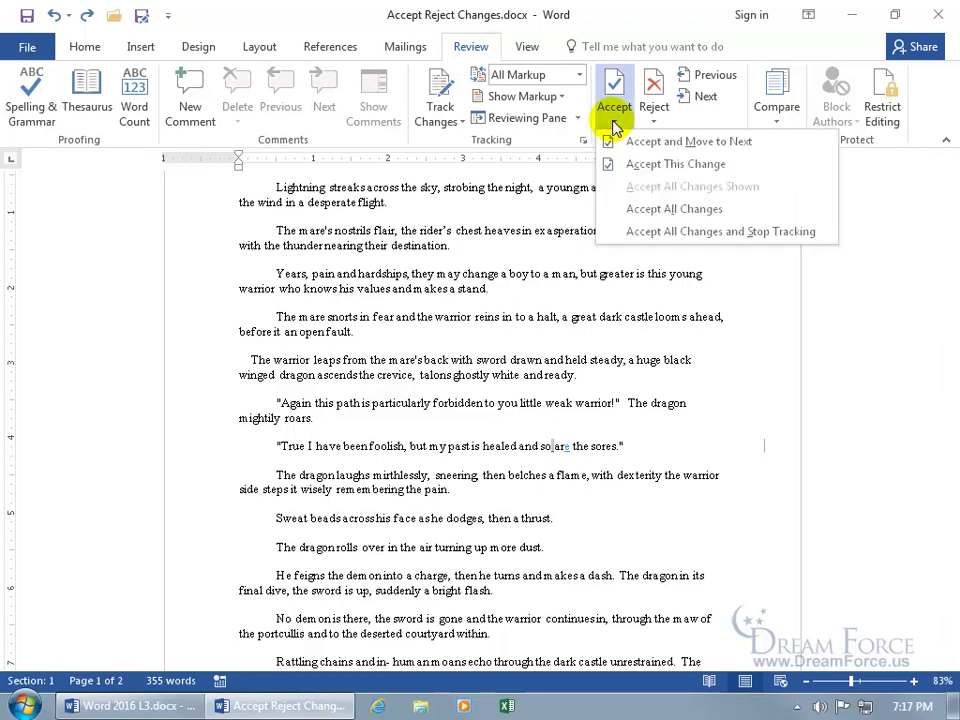
left_click(636, 209)
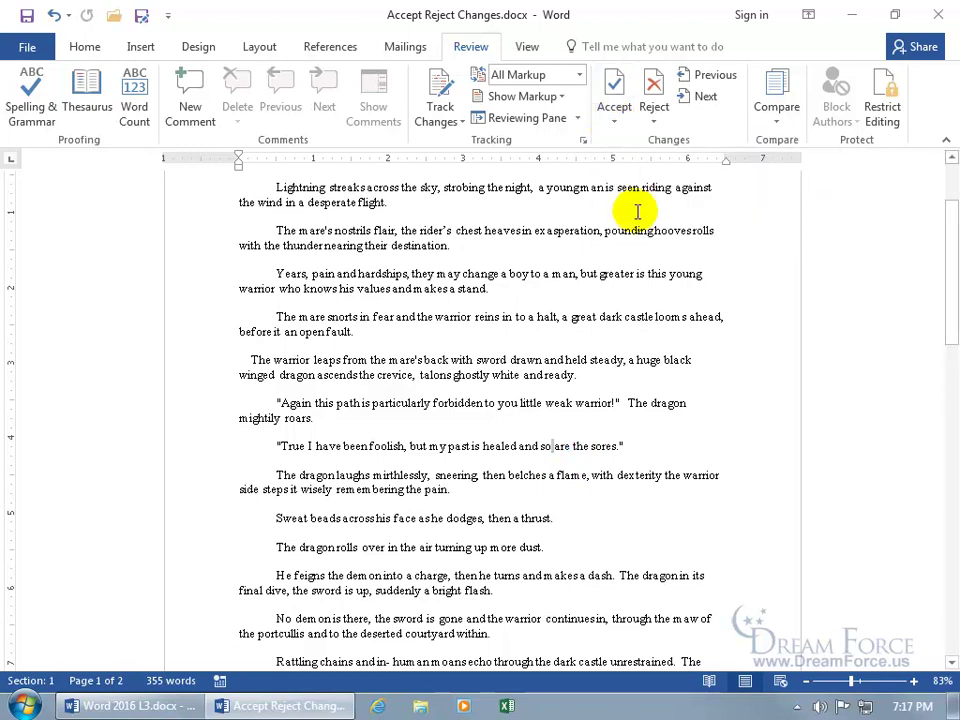
left_click(573, 448)
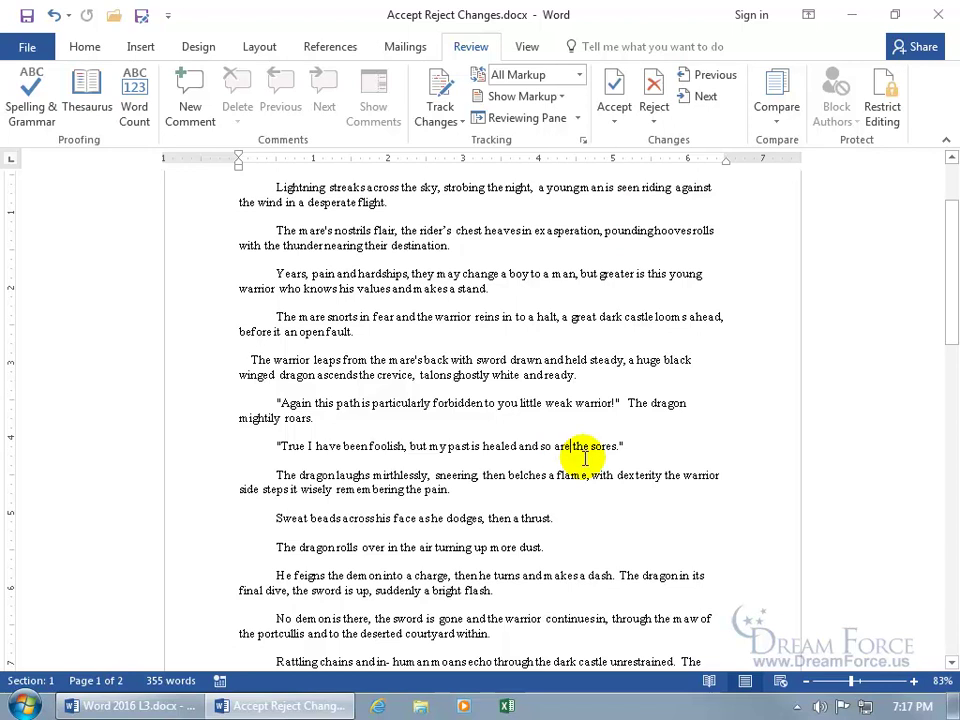
scroll(585, 458, "up", 2)
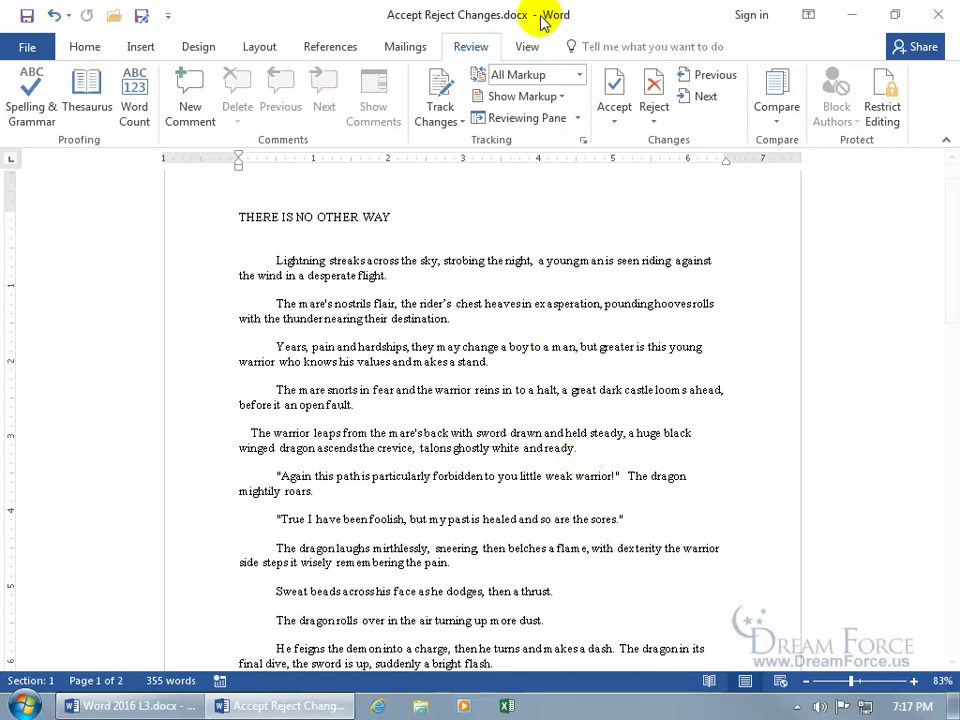
Zoom the document to page width and return to its title
left_click(527, 48)
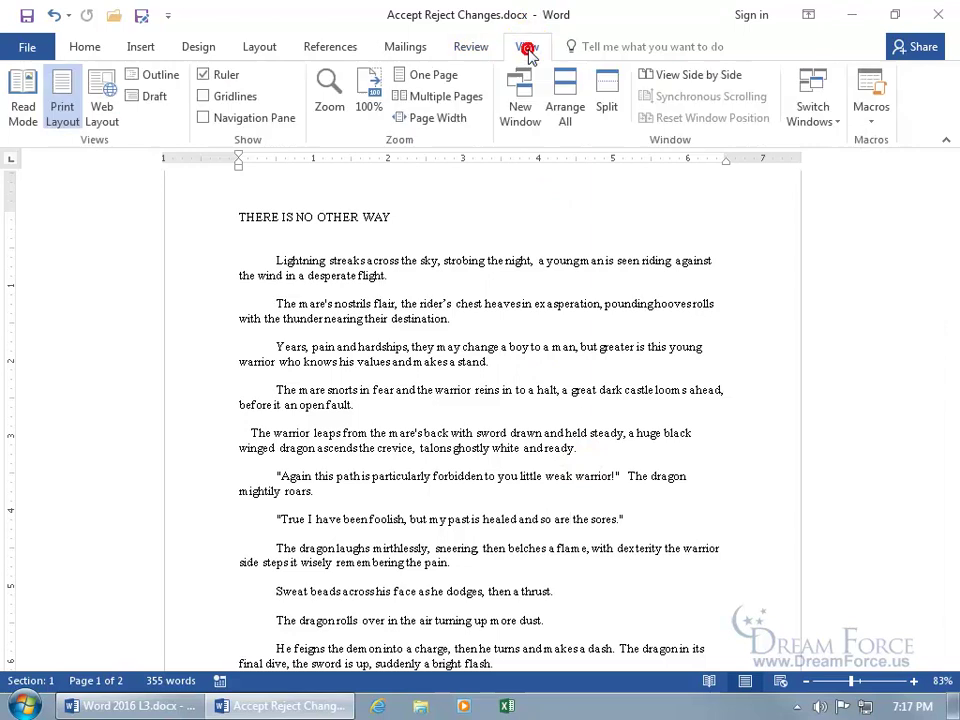
left_click(446, 118)
scroll(535, 410, "up", 3)
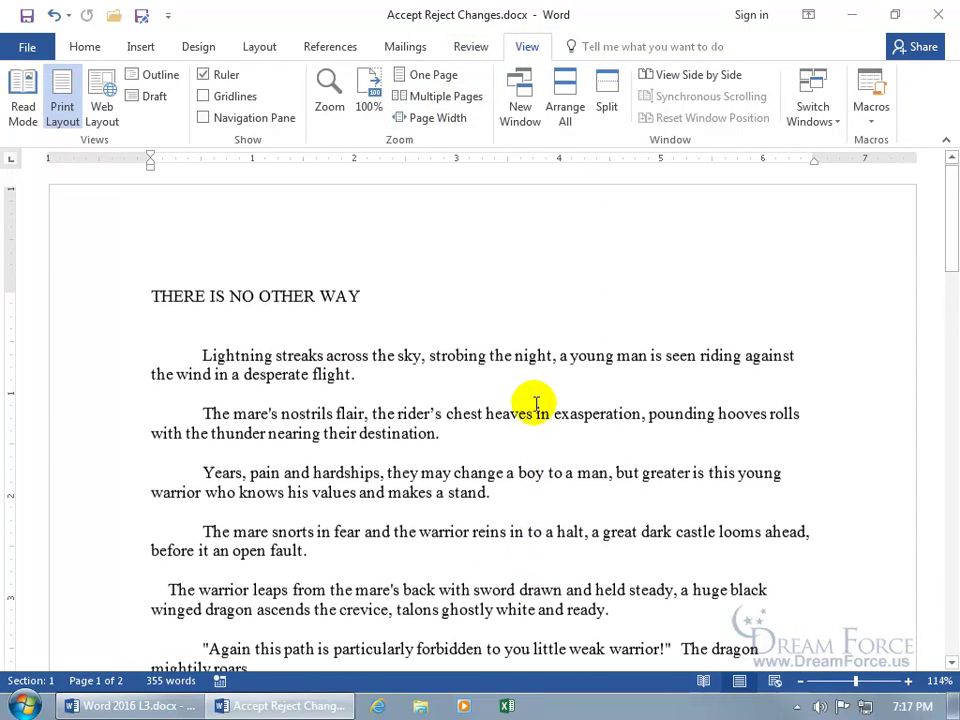